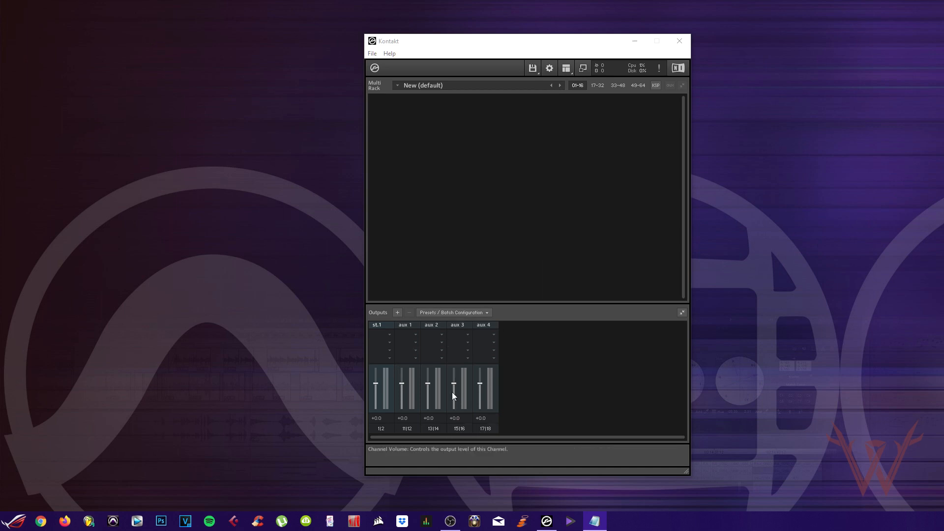
Replace Kontakt's outputs with 7 new stereo channels starting at host Output 1, deleting the existing channels
click(399, 315)
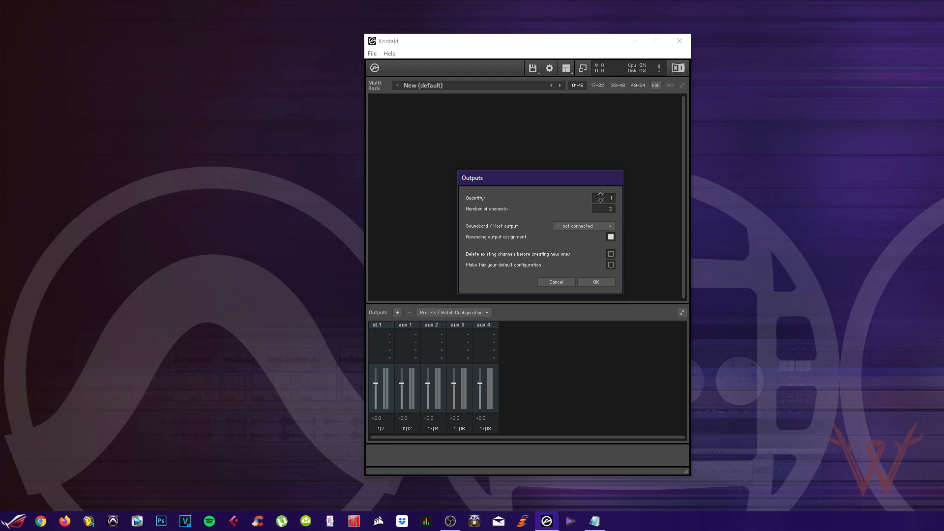
drag(601, 197, 603, 185)
click(585, 226)
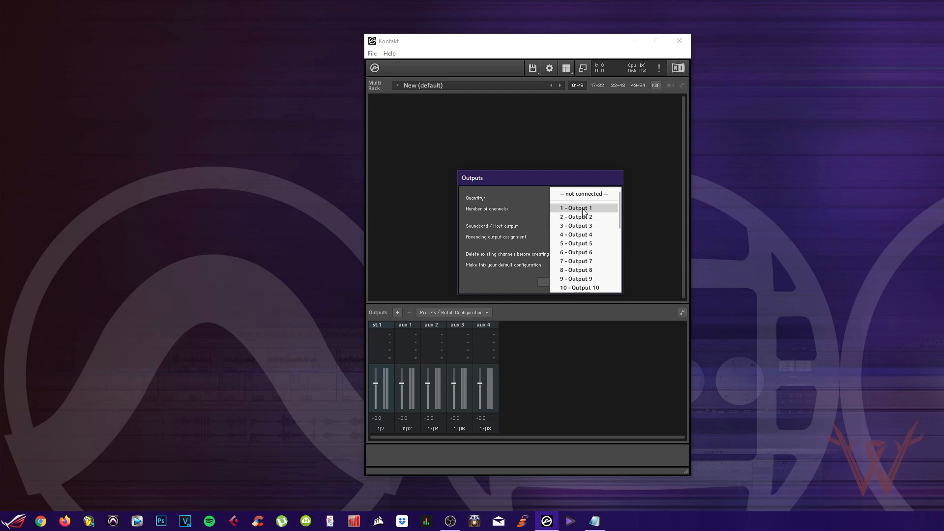
click(584, 211)
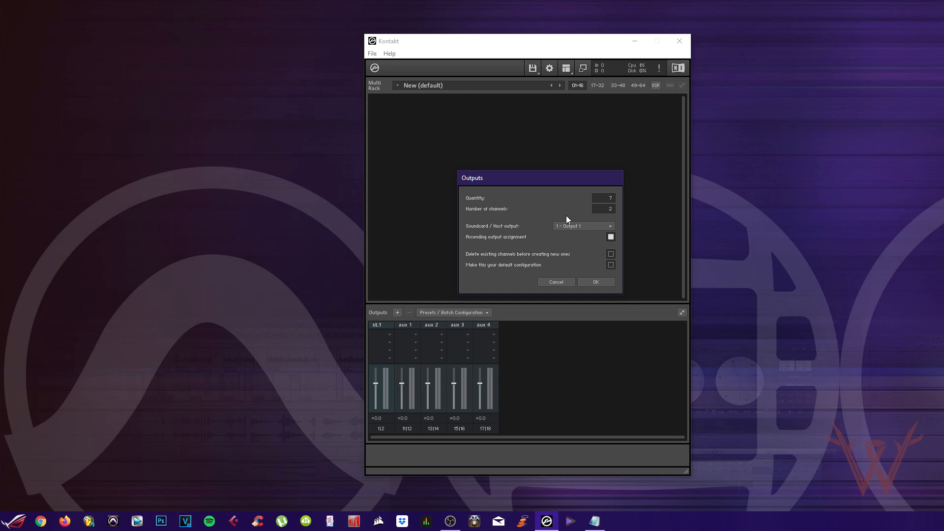
click(610, 255)
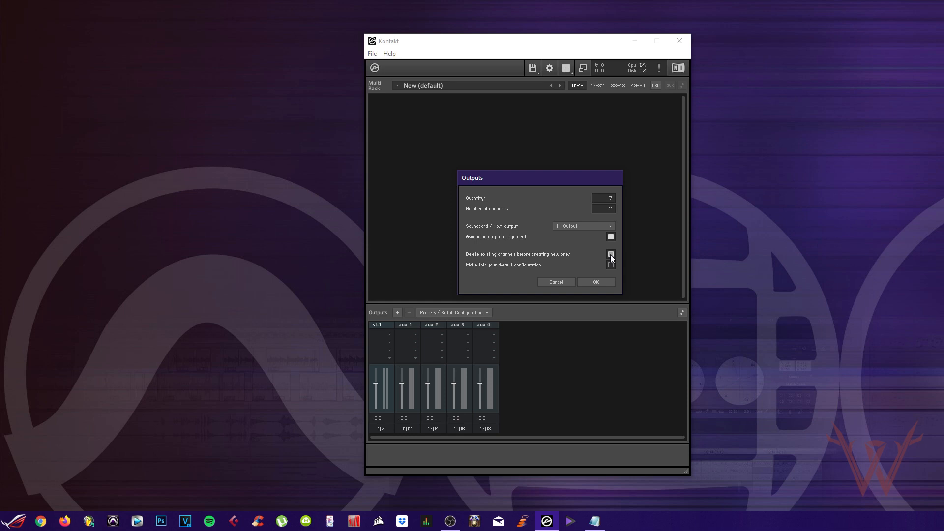
click(595, 282)
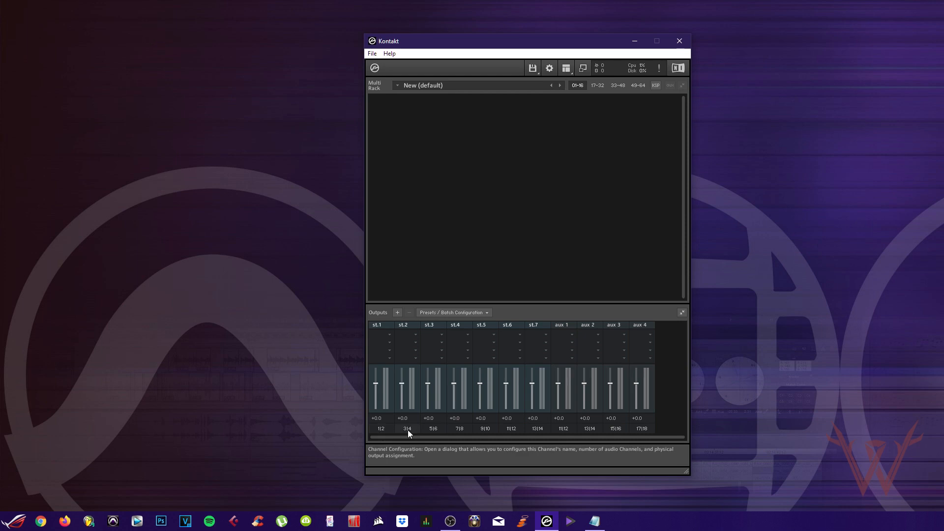
click(511, 430)
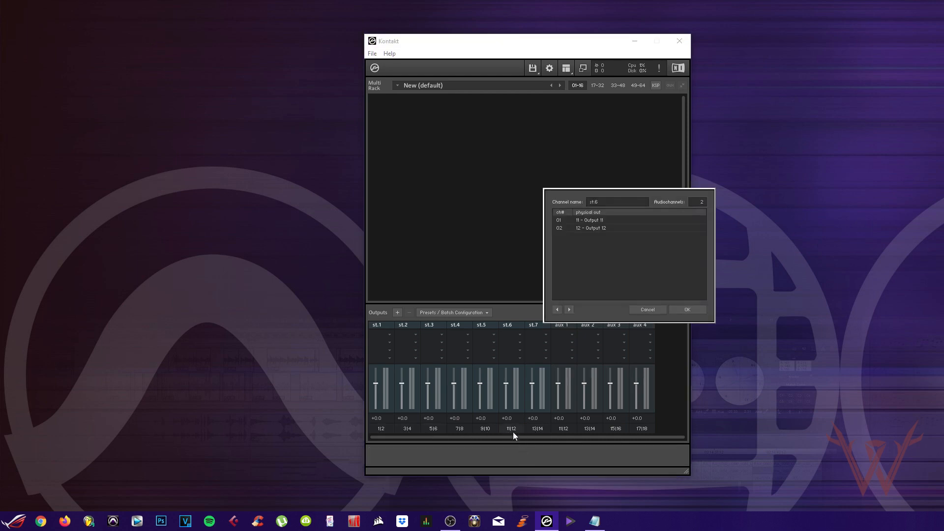
click(648, 309)
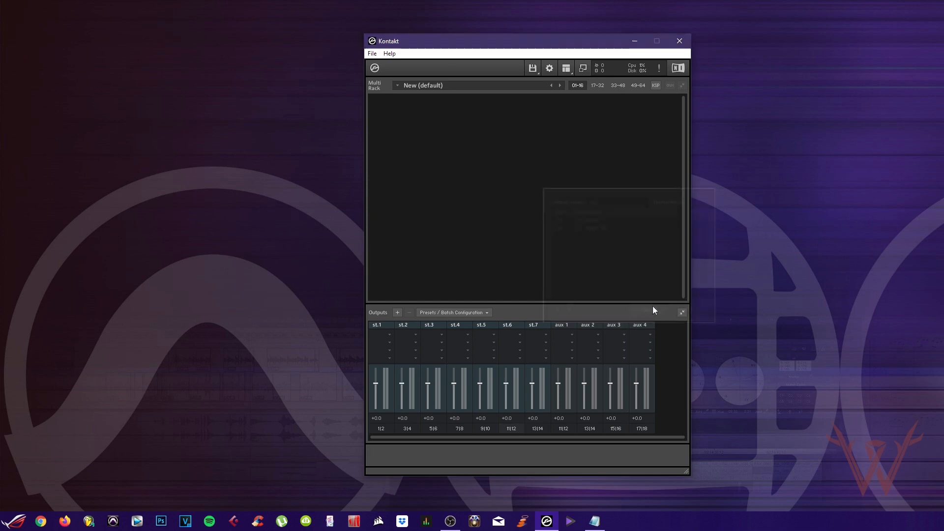
click(407, 429)
click(586, 221)
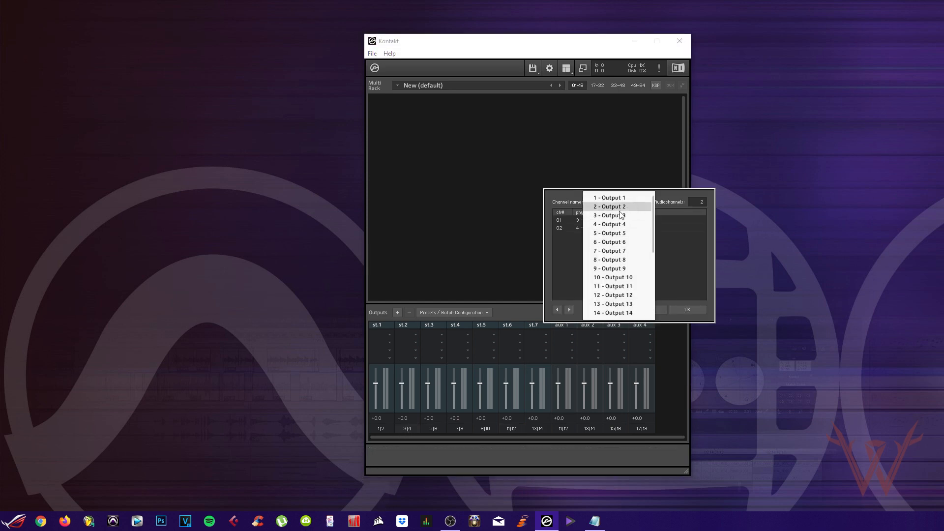
click(667, 313)
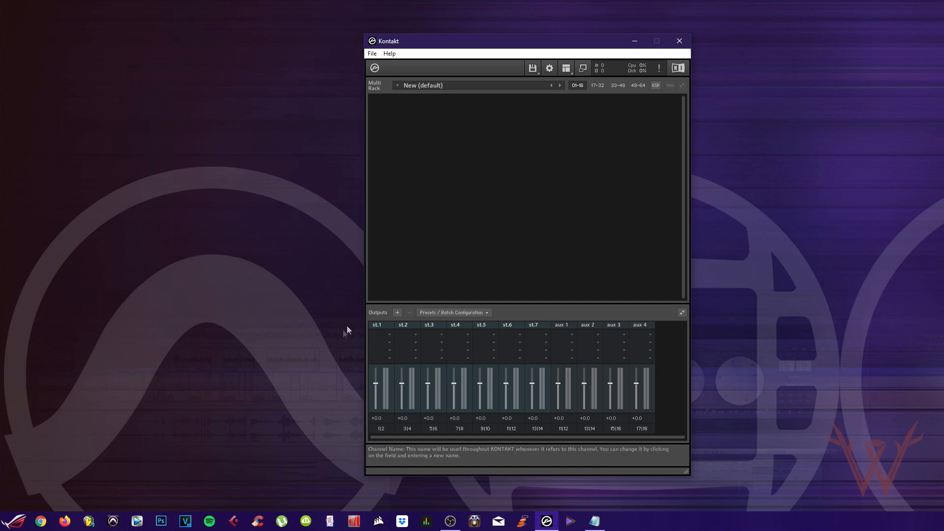
Rename the first two Kontakt outputs KICK and SNR TOP
text(KICK)
key(Return)
click(405, 325)
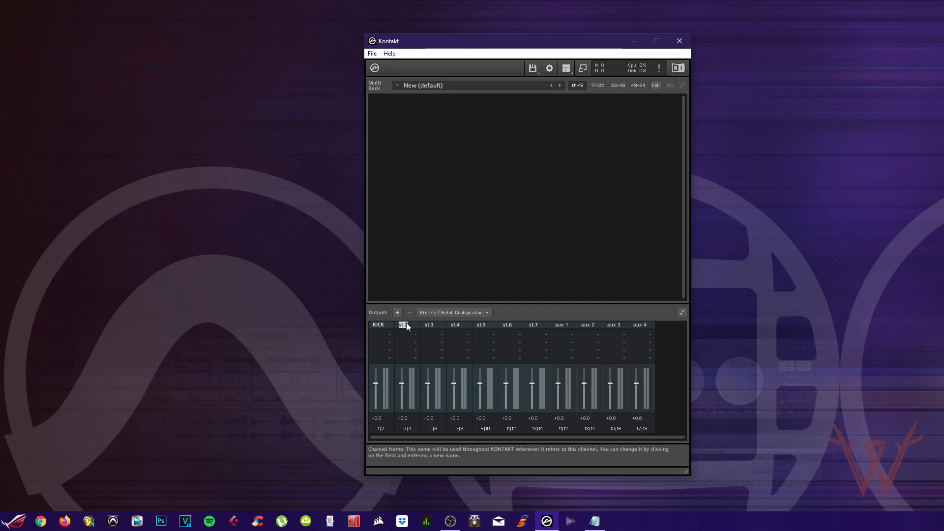
text(SNR TOP)
key(Return)
Rename the third, fourth and fifth outputs SNR BTM, TOMS and HH
click(427, 324)
text(SNR BO)
key(BackSpace)
text(TM)
key(Return)
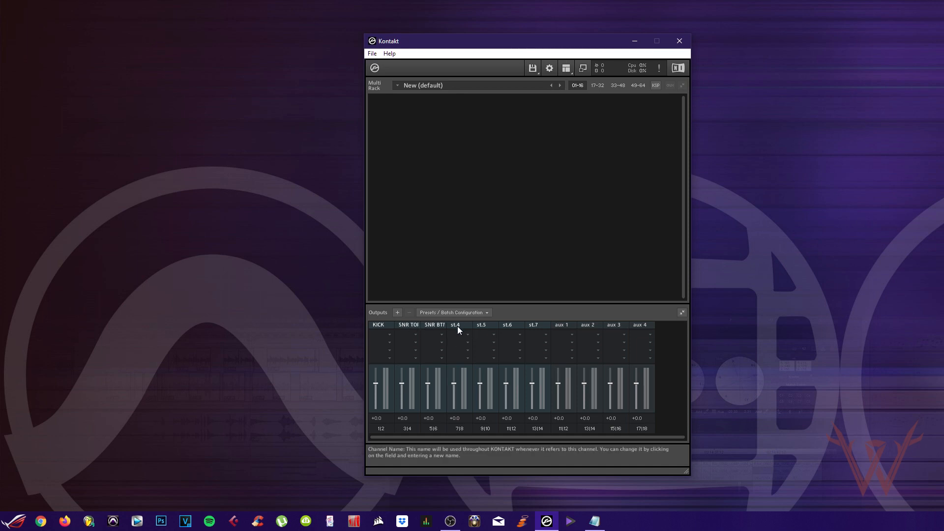
text(TOMS)
key(Return)
click(479, 325)
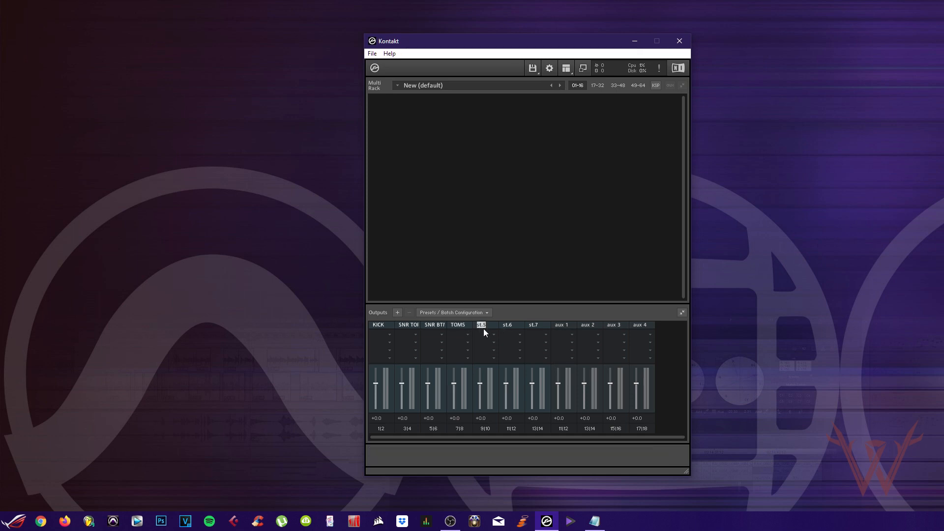
text(HH)
key(Return)
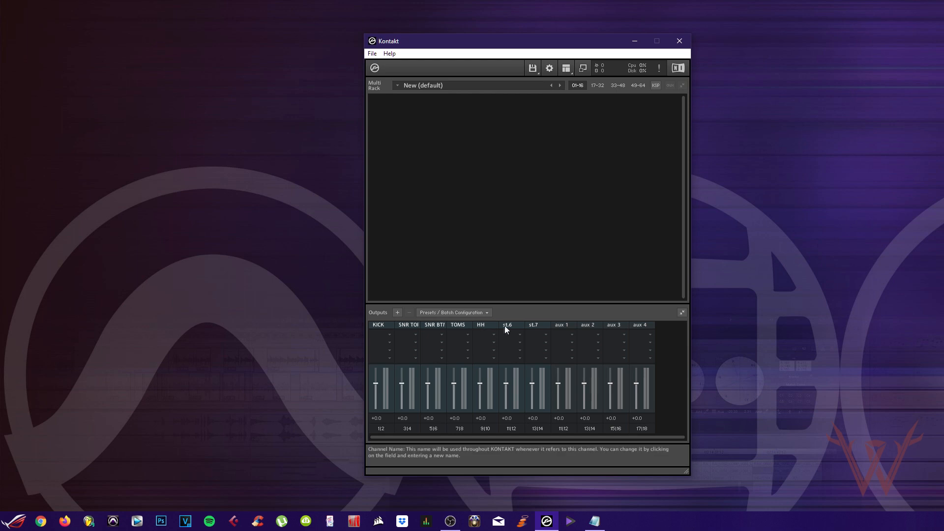
click(504, 326)
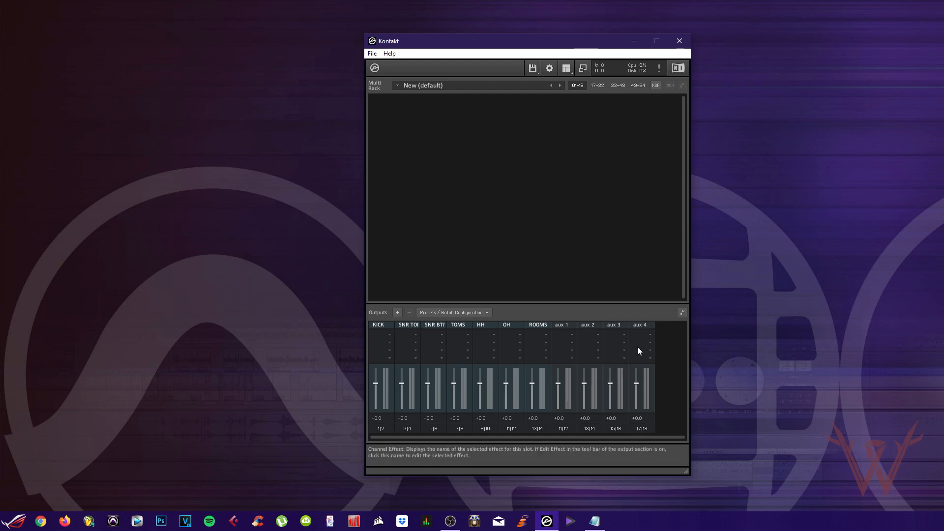
Cancel saving an output section preset and close the standalone Kontakt window
click(470, 317)
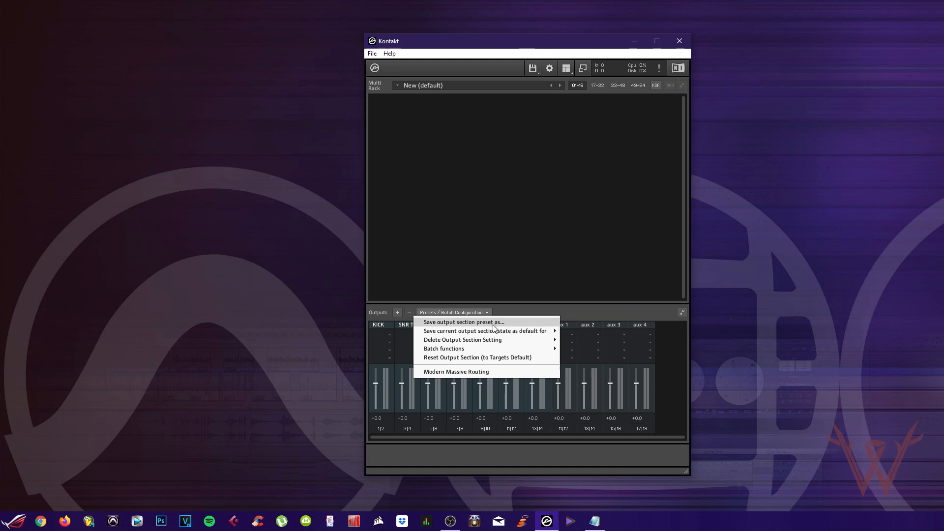
click(493, 324)
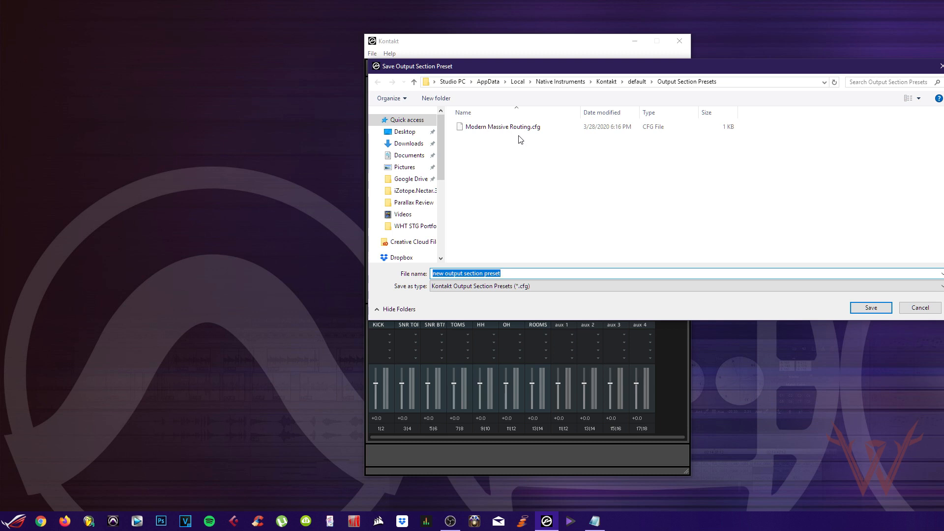
click(919, 308)
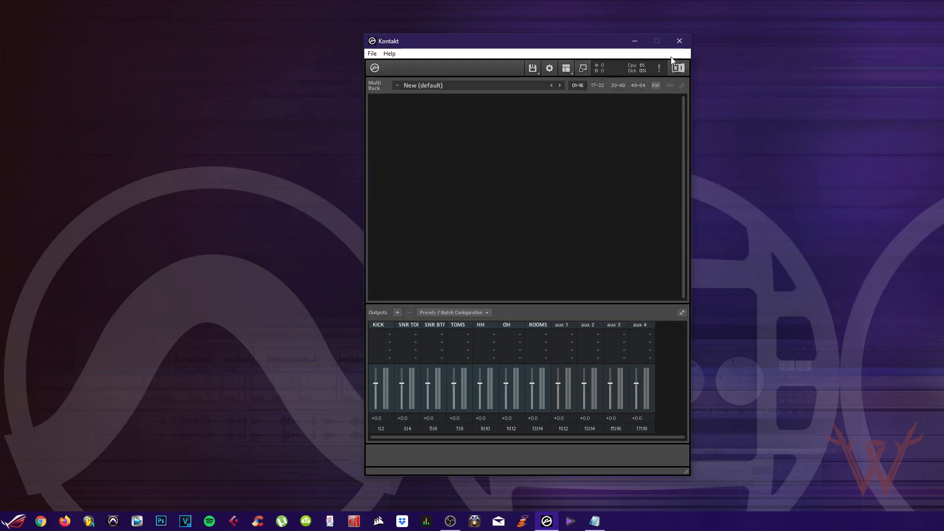
click(680, 42)
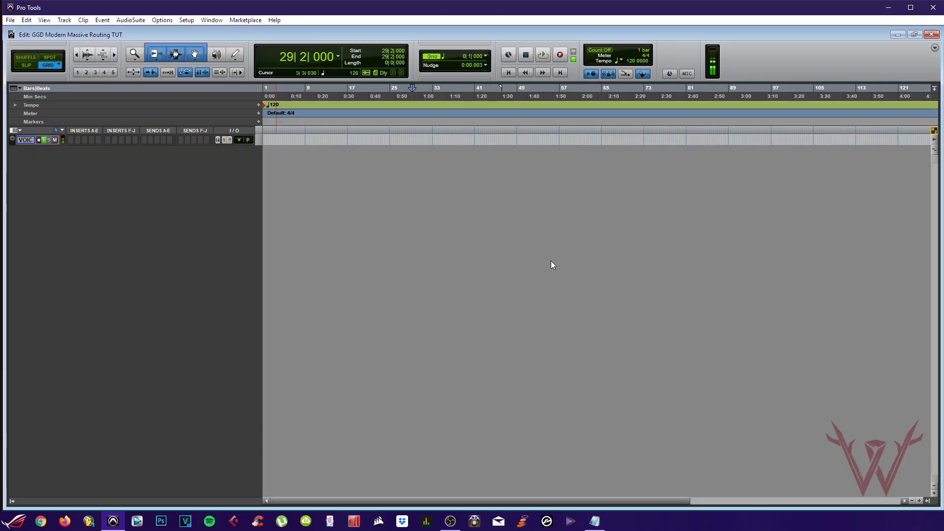
Create one new stereo instrument track
key(ctrl+shift+n)
click(597, 177)
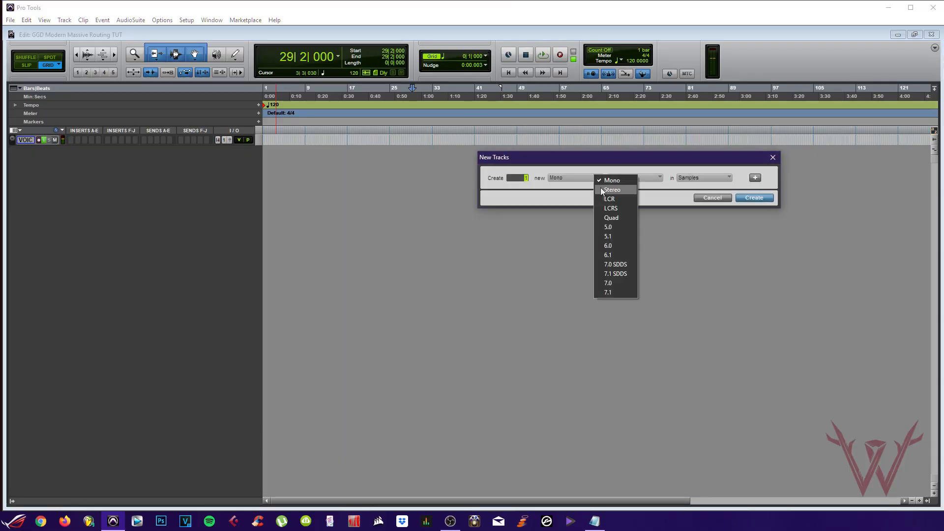
click(608, 195)
click(634, 178)
click(653, 227)
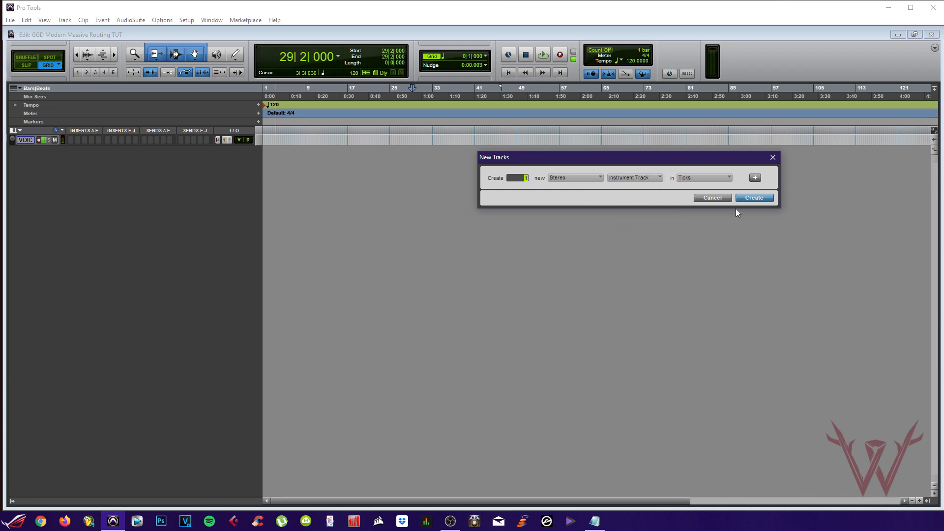
click(752, 198)
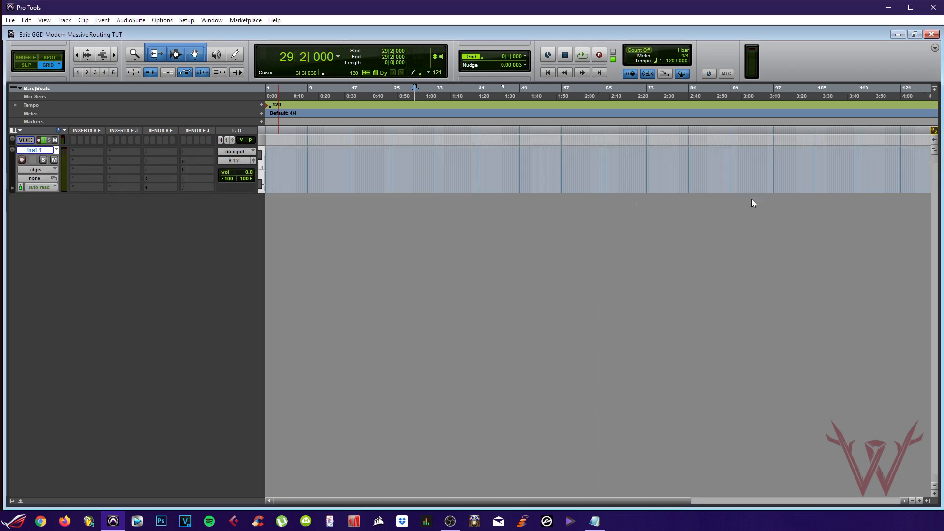
Insert the Kontakt multichannel plug-in on Inst 1
click(87, 150)
mouse_move(120, 169)
click(247, 366)
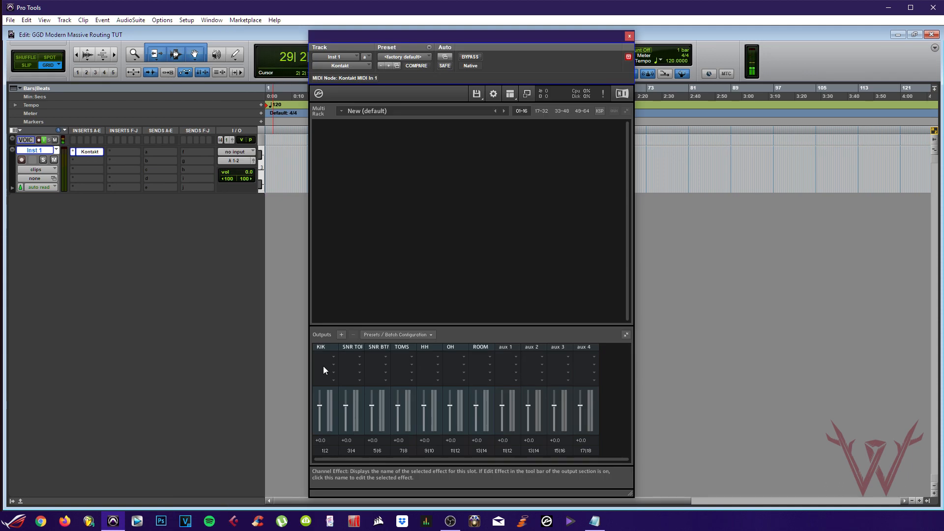
Apply Kontakt's Modern Massive Routing output preset and bring up the instrument load options
click(406, 334)
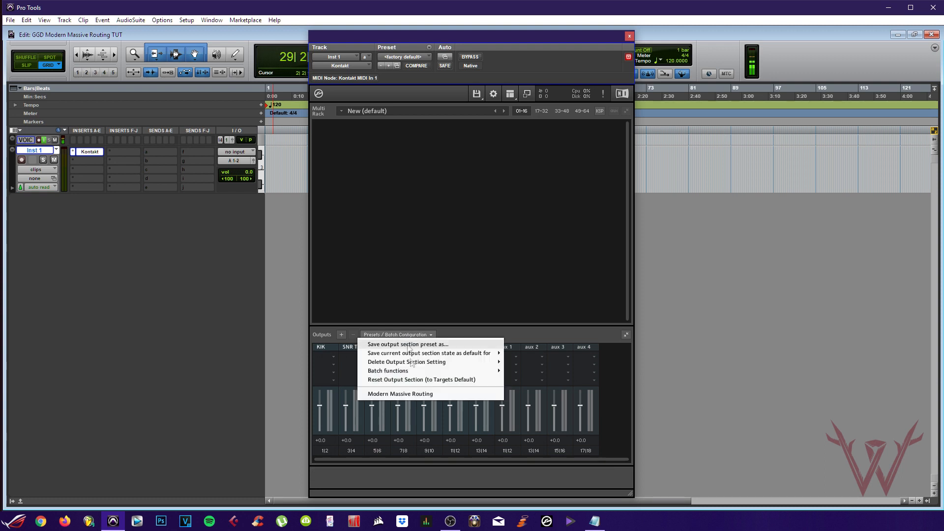
click(412, 394)
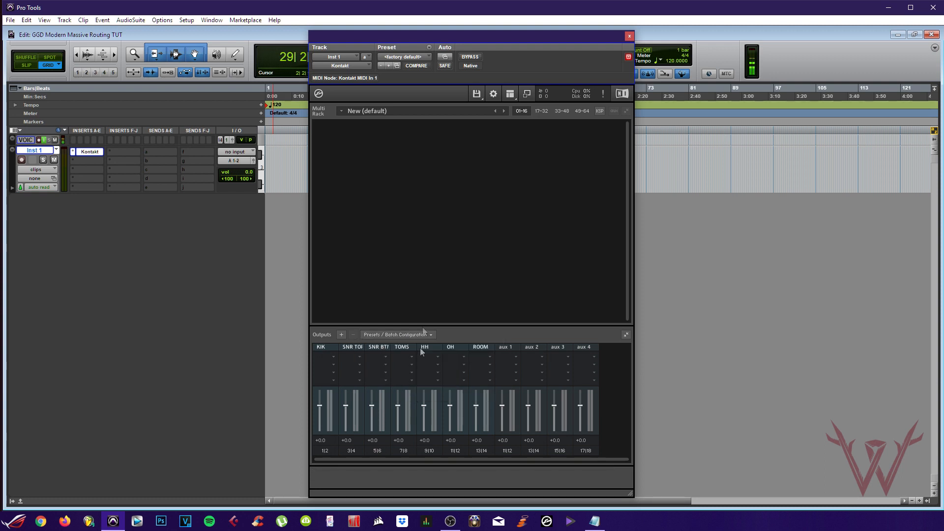
drag(507, 43, 553, 62)
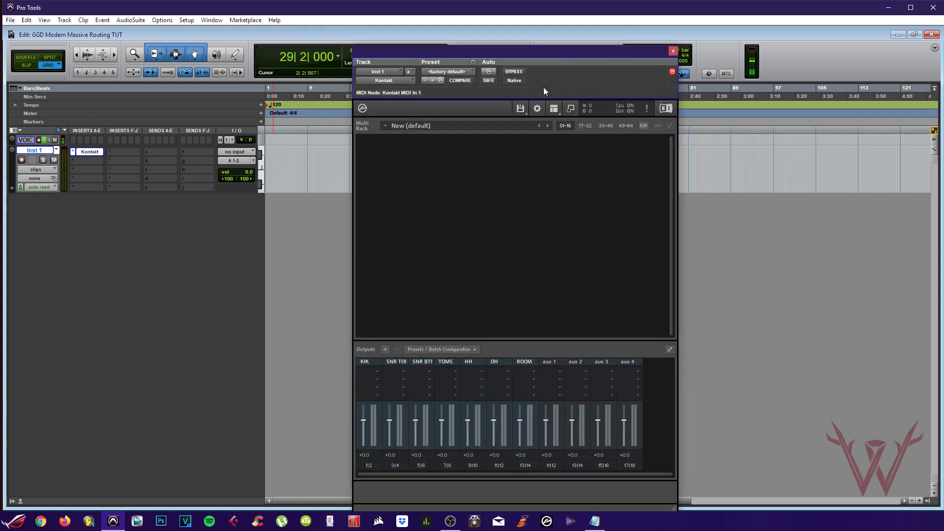
click(520, 108)
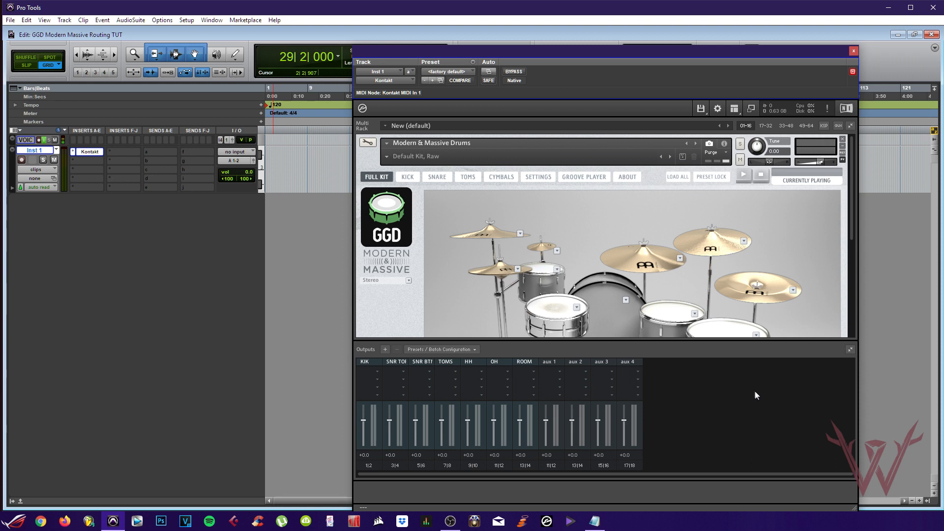
On the kick mixer page, route the OH LDC and OH SDC channels to OH
scroll(586, 285, down, 2)
scroll(535, 246, up, 3)
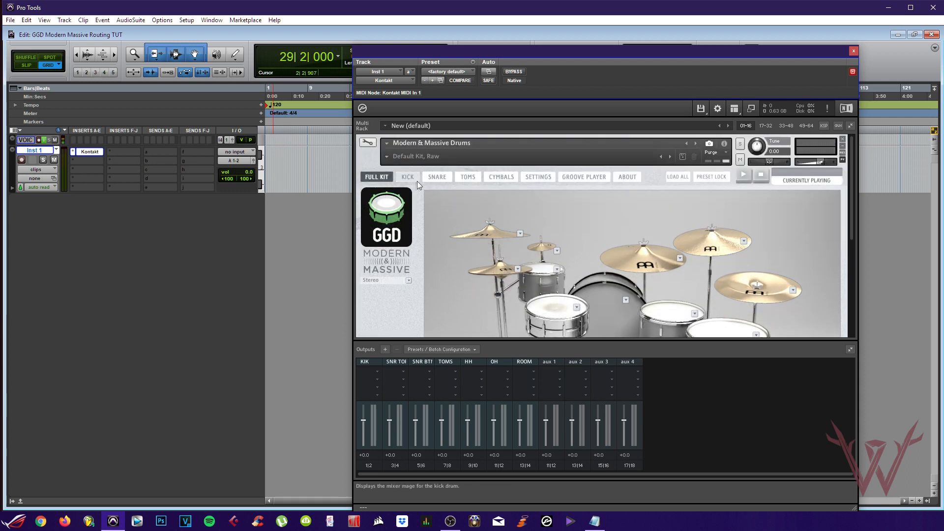
click(417, 181)
scroll(432, 231, down, 3)
scroll(457, 248, down, 2)
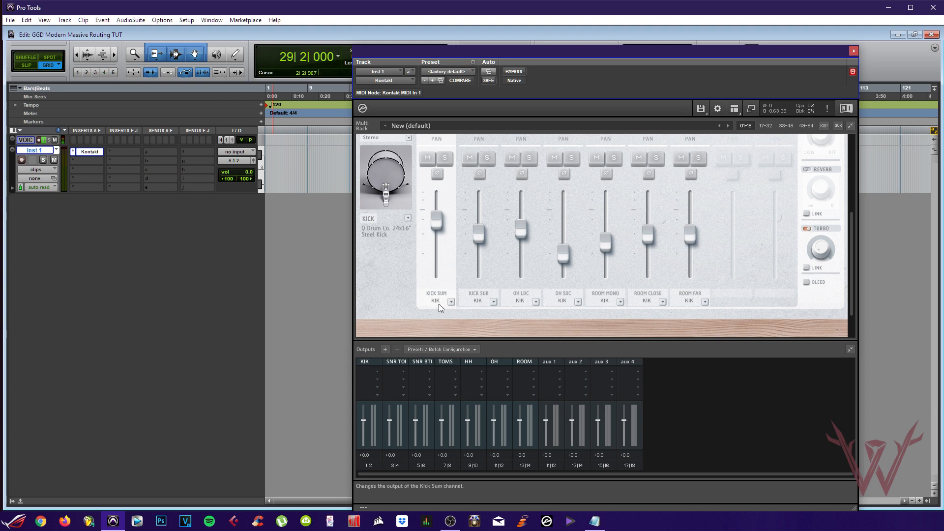
click(535, 302)
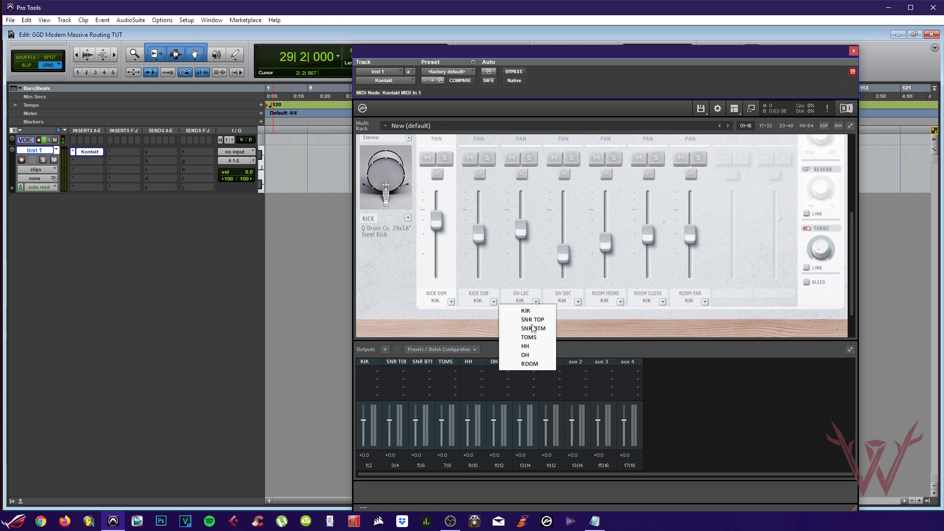
click(532, 352)
click(578, 301)
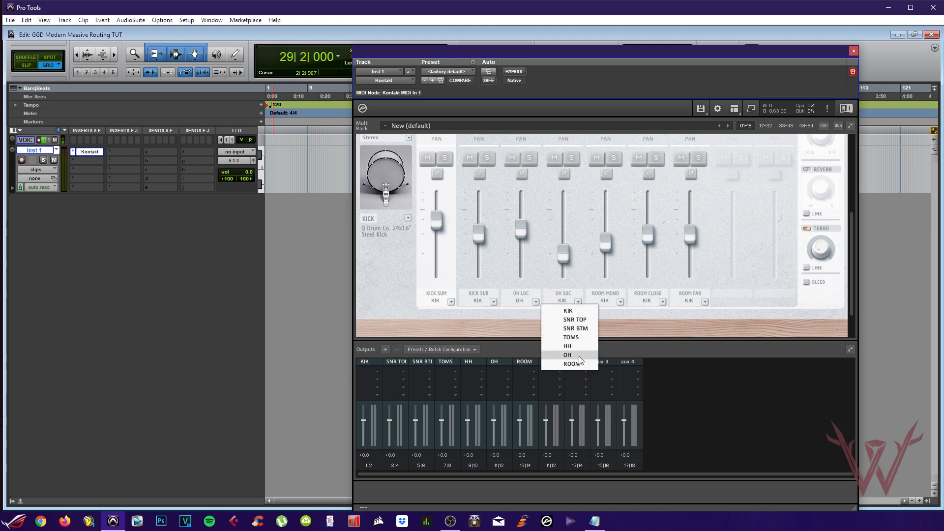
click(585, 354)
Route ROOM MONO, ROOM CLOSE and ROOM FAR to the ROOM output
click(620, 302)
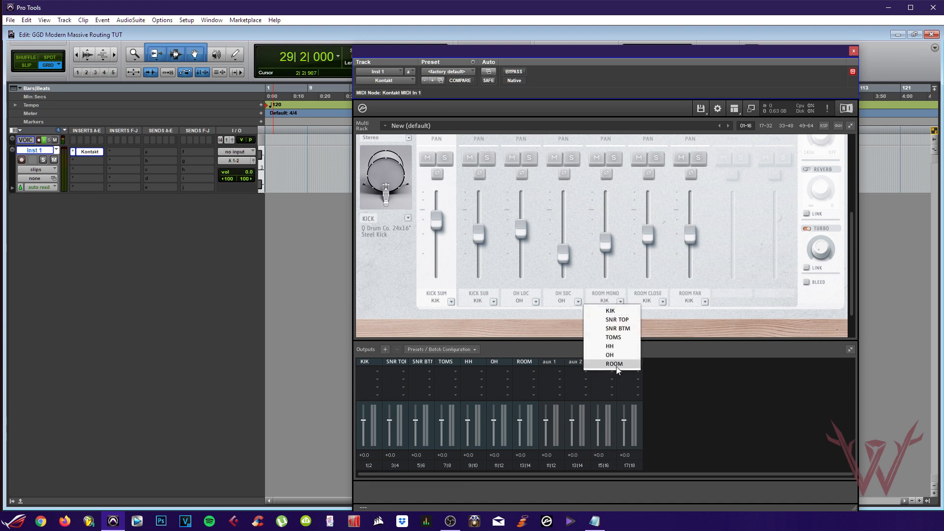
click(614, 364)
click(662, 301)
click(656, 364)
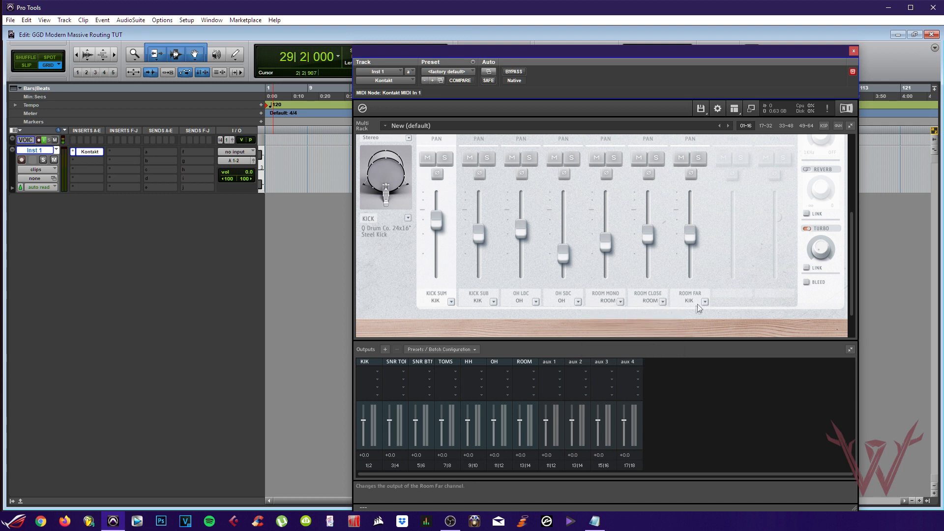
click(704, 301)
click(699, 363)
scroll(729, 294, up, 5)
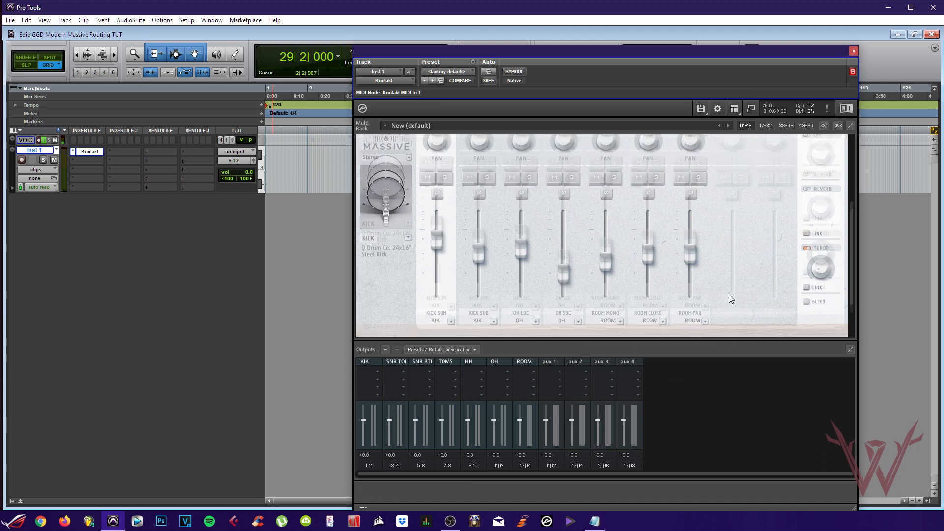
On the snare page, route SNARE TOP to SNR TOP and SNARE BOTTOM to SNR BTM
click(437, 153)
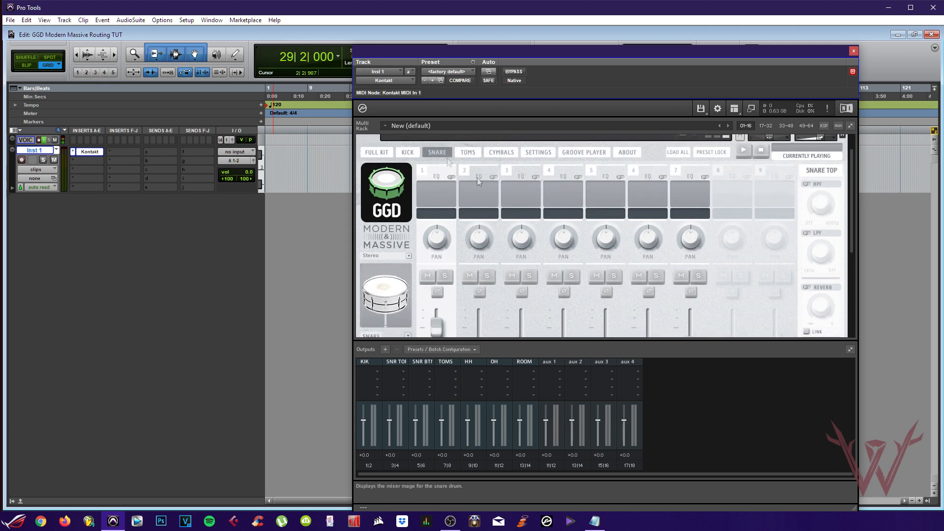
scroll(452, 273, down, 5)
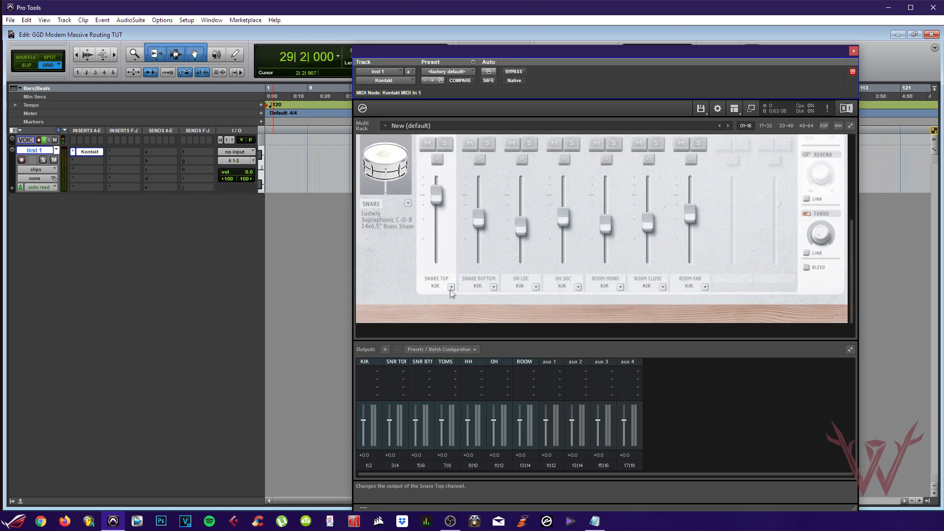
click(450, 287)
click(454, 305)
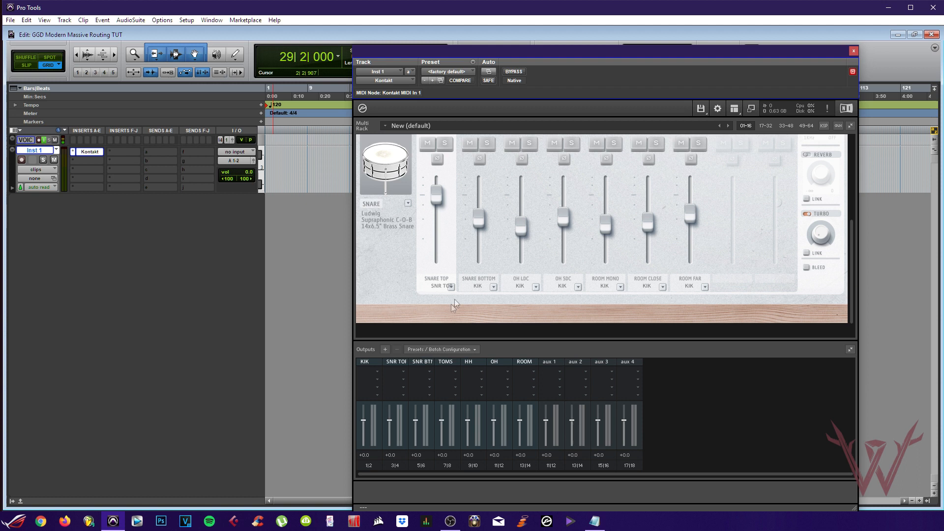
click(493, 287)
click(496, 313)
Send the snare page's OH LDC and OH SDC channels to OH
click(535, 287)
click(535, 339)
click(577, 287)
click(575, 339)
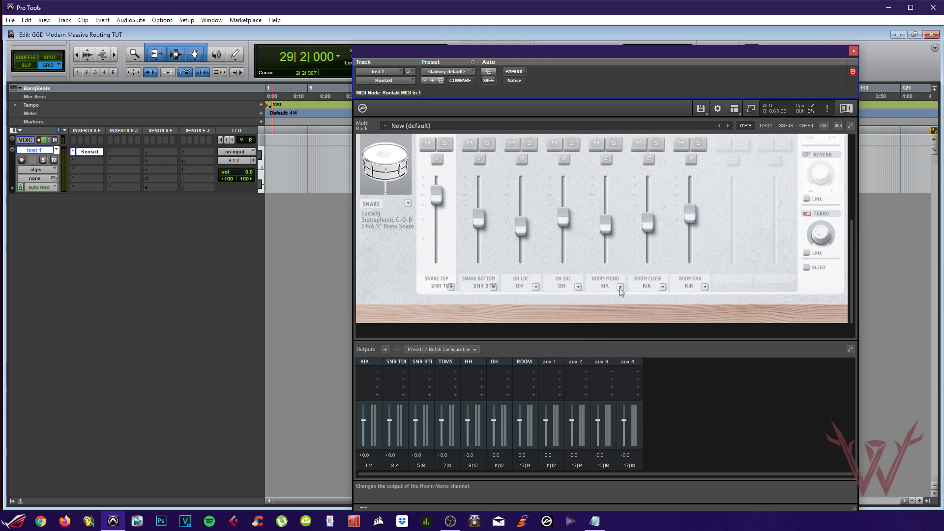
Route ROOM MONO, ROOM CLOSE and ROOM FAR to ROOM, then show the toms page
click(618, 286)
click(609, 349)
click(652, 287)
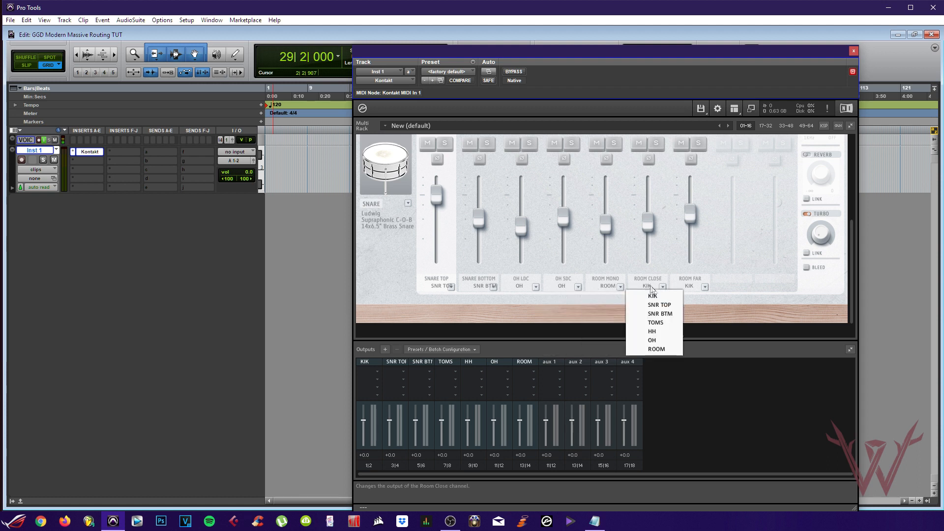
click(656, 349)
click(704, 287)
click(704, 349)
scroll(732, 281, up, 5)
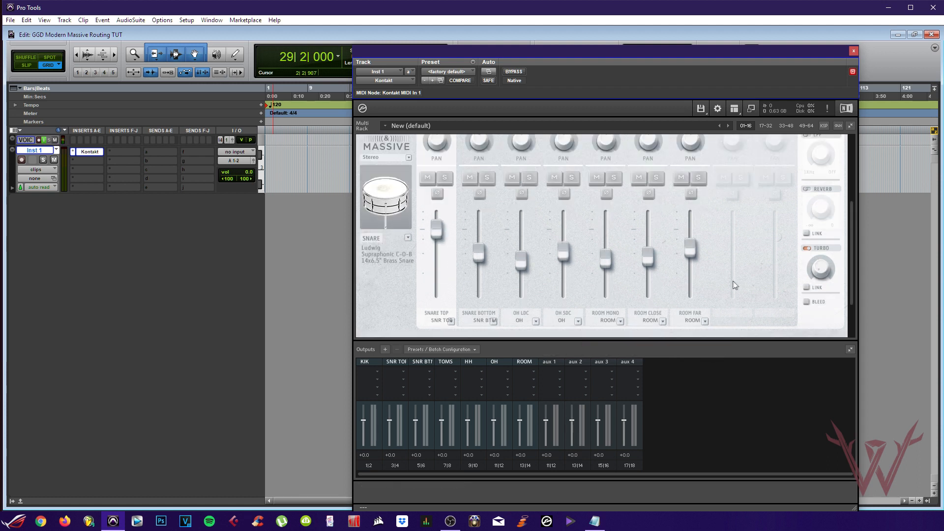
click(468, 147)
scroll(545, 222, down, 4)
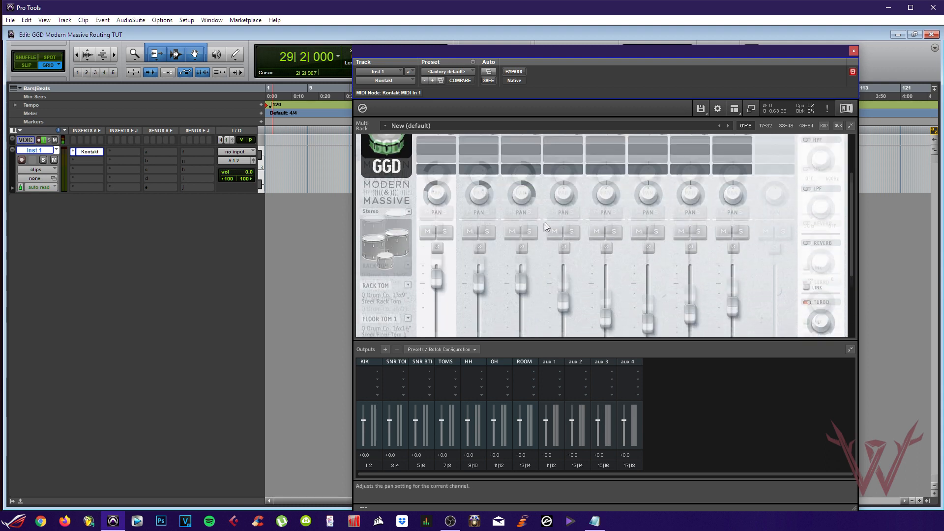
Send RACK TOM, FLOOR TOM 1 and FLOOR TOM 2 to the TOMS output
click(451, 296)
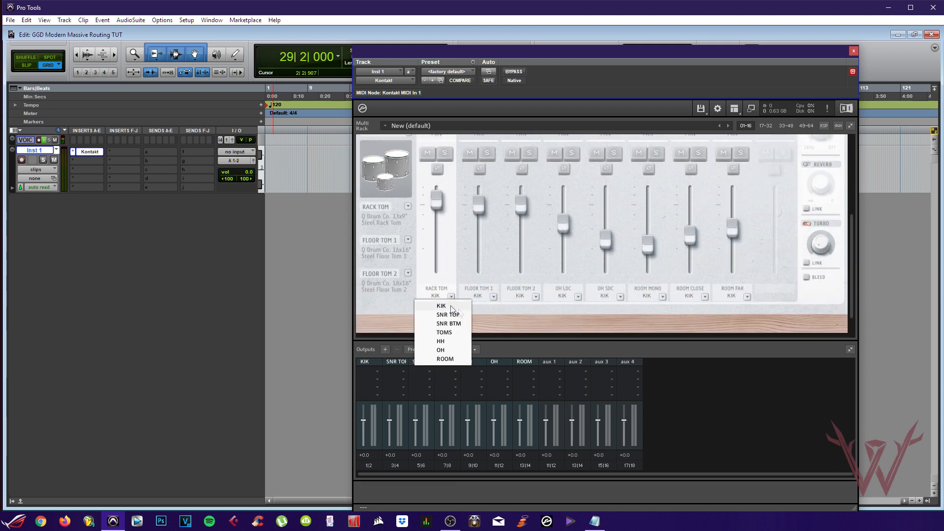
click(457, 332)
click(493, 296)
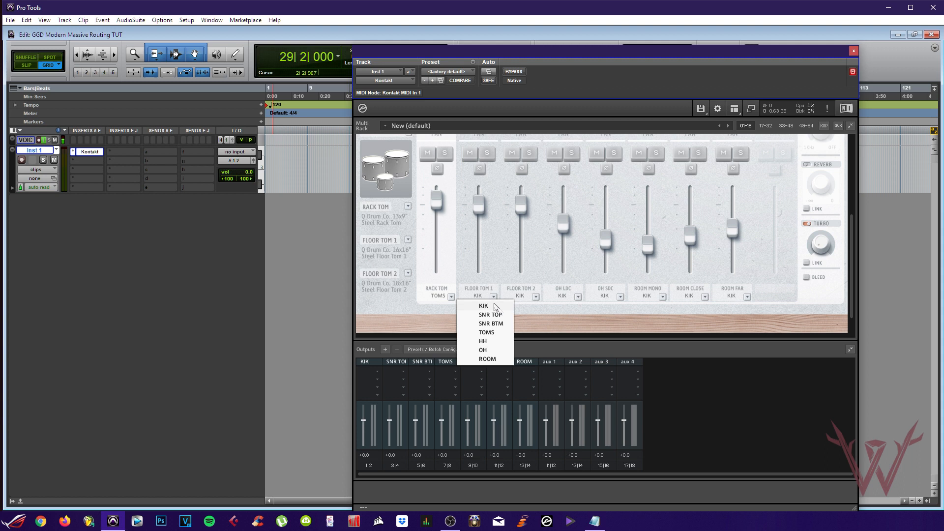
click(497, 332)
click(535, 296)
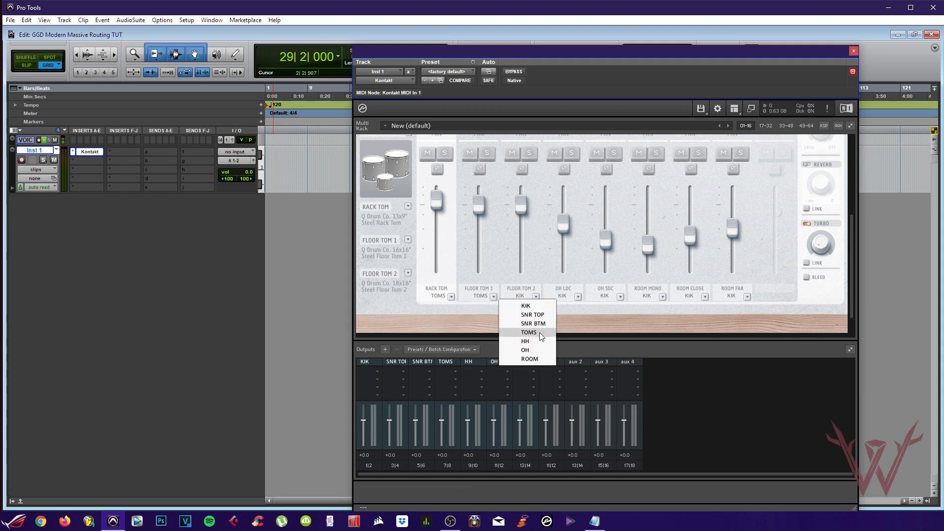
click(539, 333)
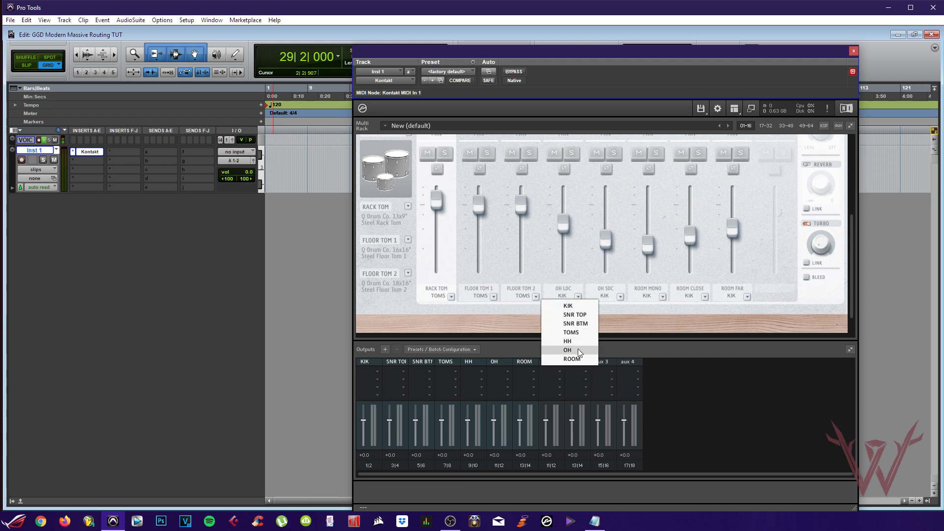
Route the toms page's OH LDC and OH SDC to OH and the three room mics to ROOM
click(579, 349)
click(619, 297)
click(610, 350)
click(662, 297)
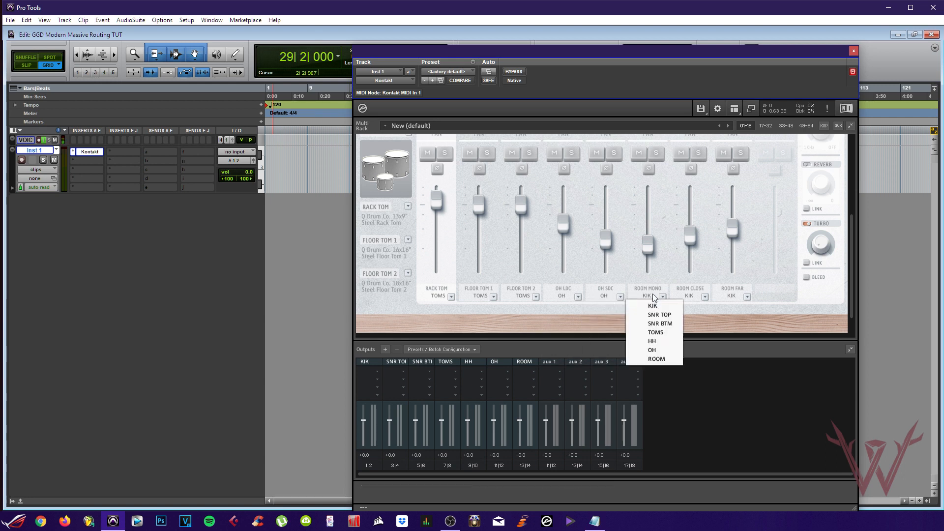
click(661, 359)
click(704, 296)
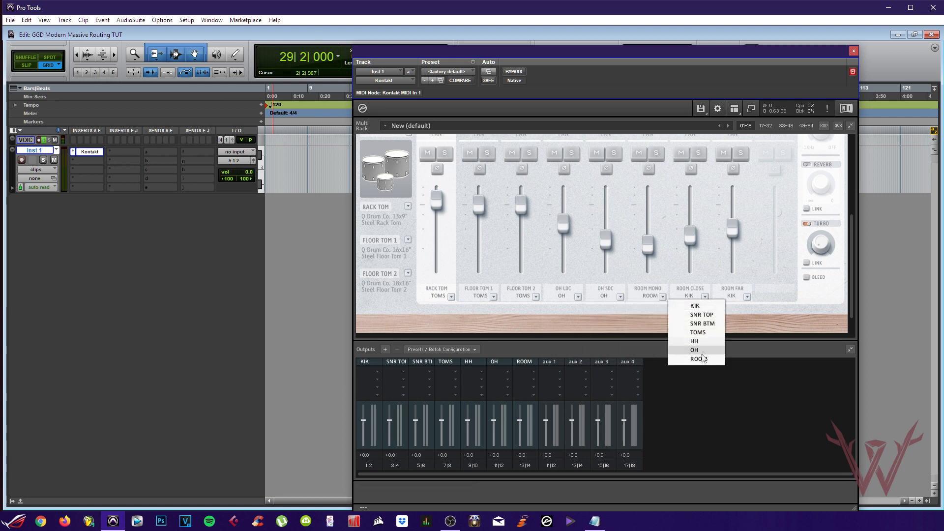
click(699, 359)
click(747, 296)
click(742, 359)
scroll(522, 251, up, 5)
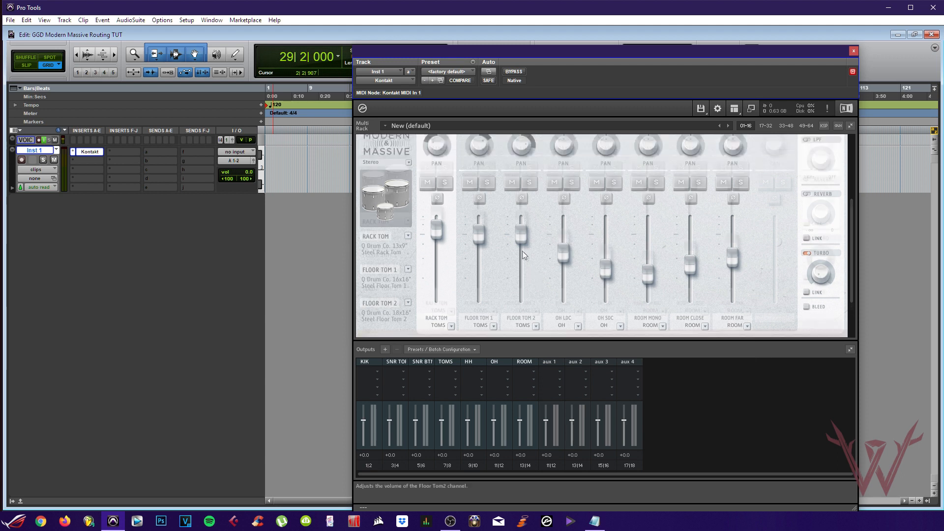
On the cymbals page, send HATS to HH and RIDE, OH LDC and OH SDC to OH
click(500, 165)
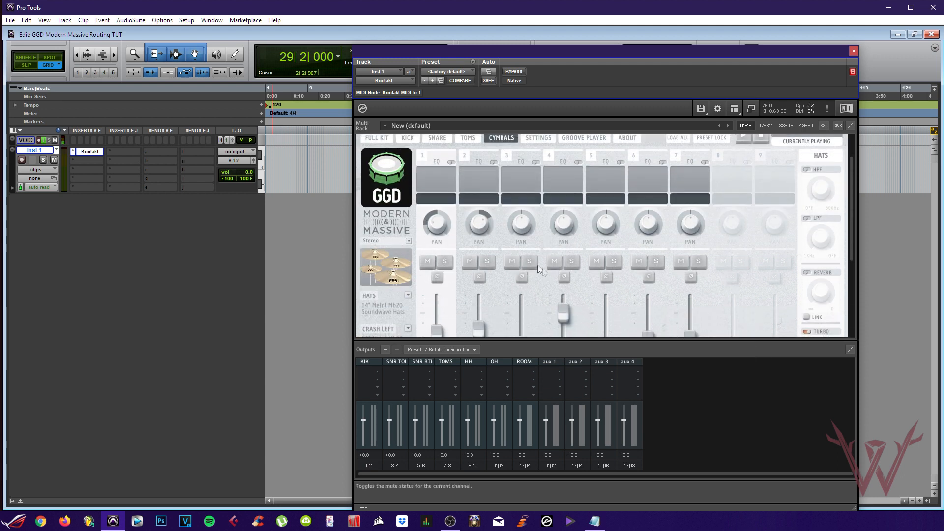
scroll(491, 256, down, 5)
click(450, 292)
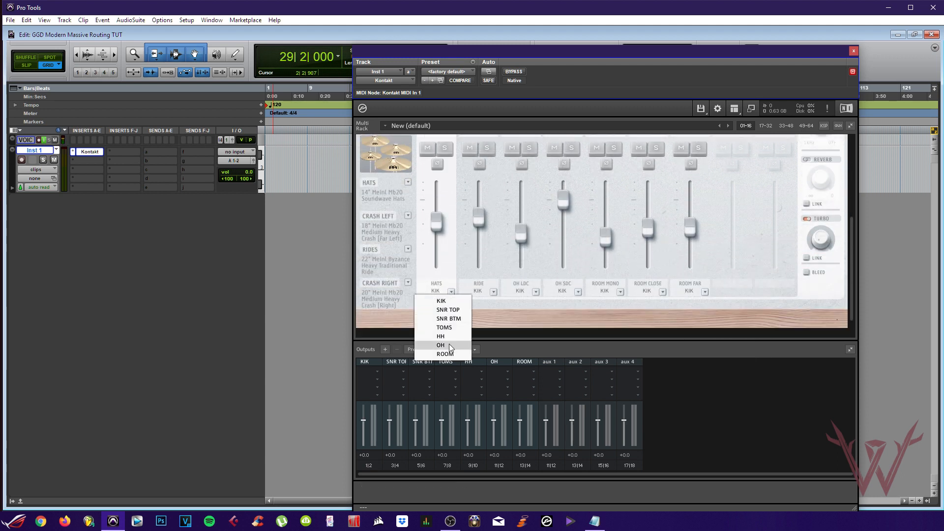
click(460, 336)
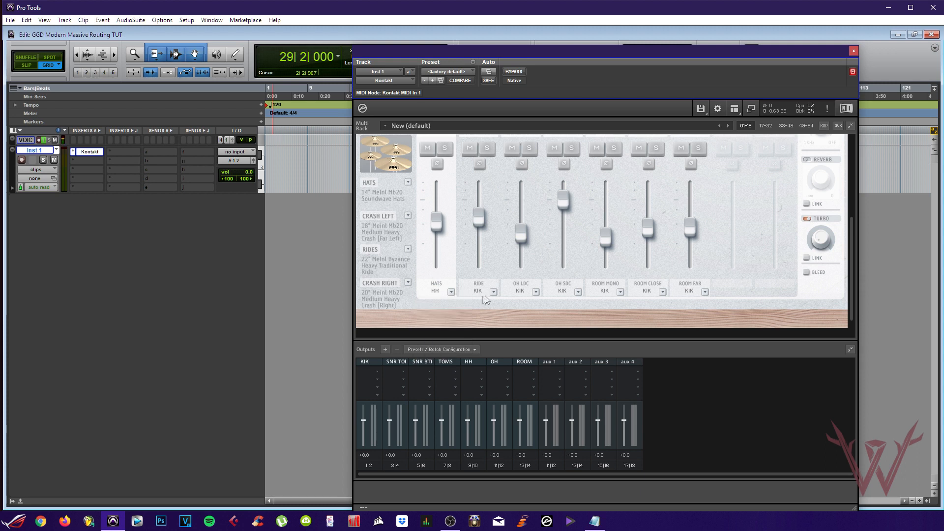
click(493, 291)
click(502, 343)
click(535, 292)
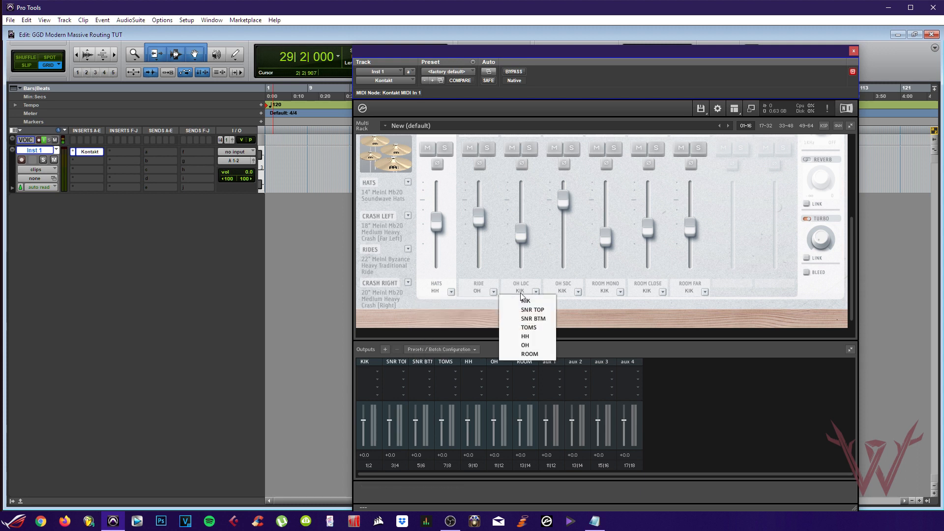
click(545, 345)
click(578, 292)
click(570, 346)
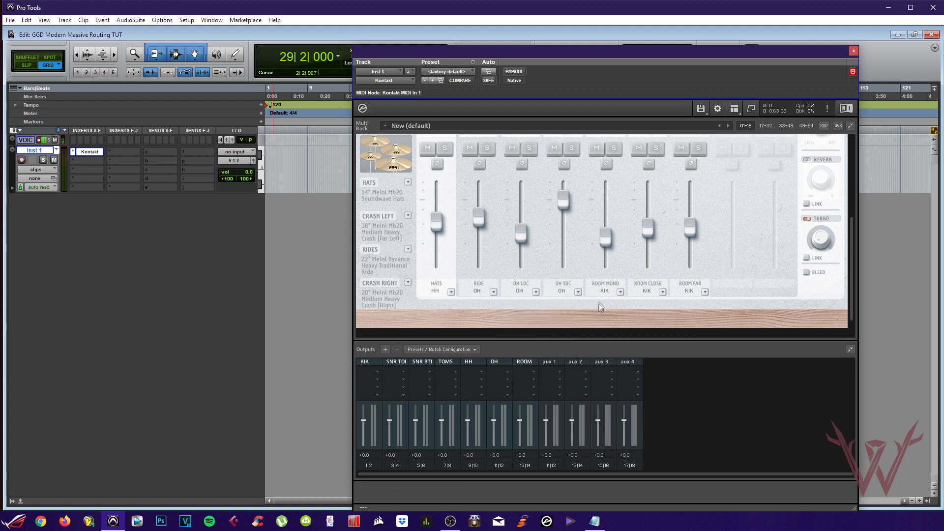
Route ROOM MONO, ROOM CLOSE and ROOM FAR to the ROOM output
click(619, 291)
click(626, 354)
click(647, 291)
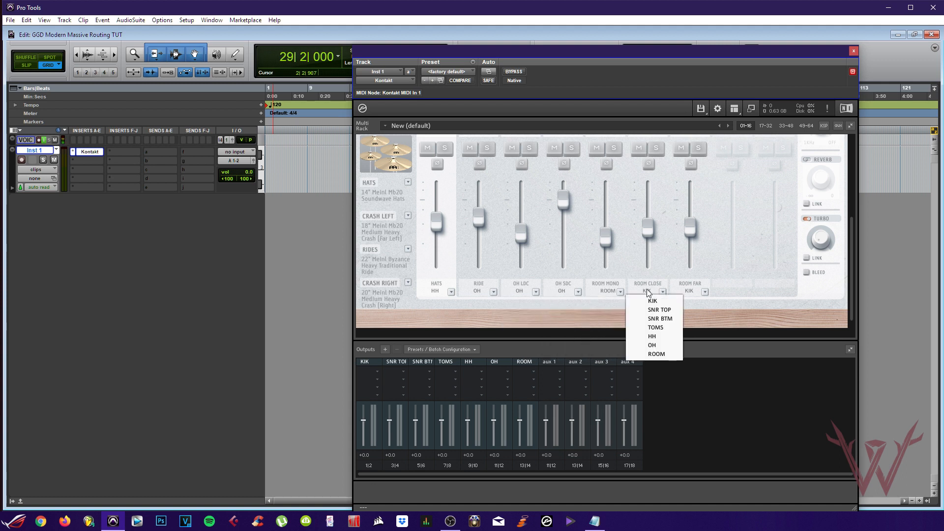
click(637, 353)
click(690, 294)
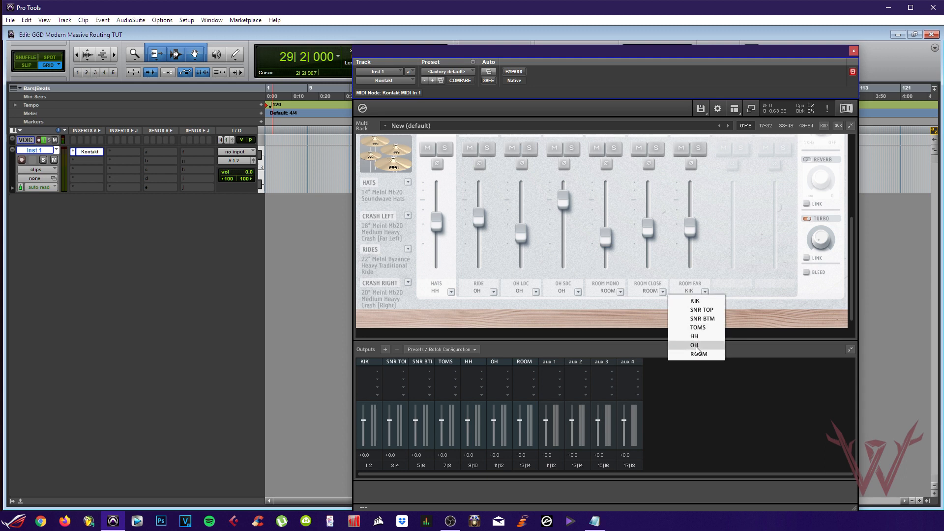
click(695, 353)
scroll(712, 310, up, 1)
scroll(695, 302, up, 3)
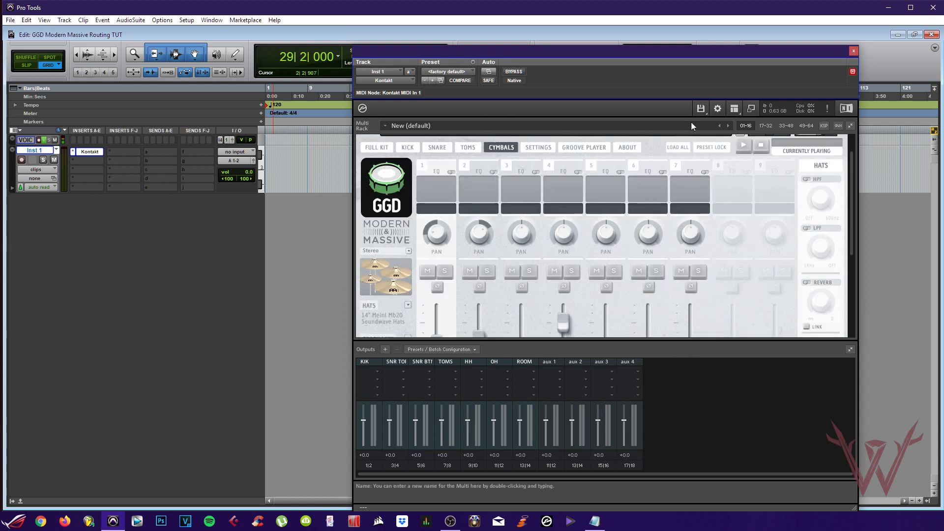
click(701, 108)
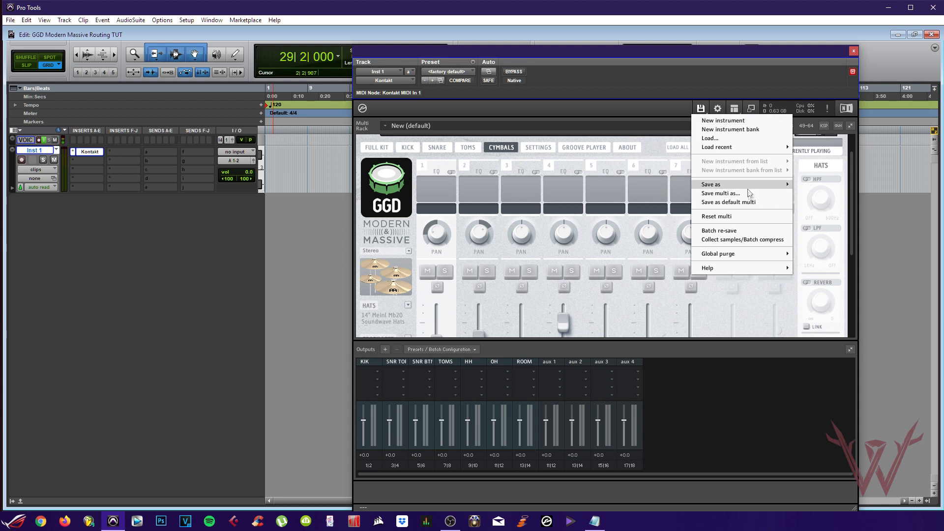
click(633, 112)
scroll(620, 206, down, 3)
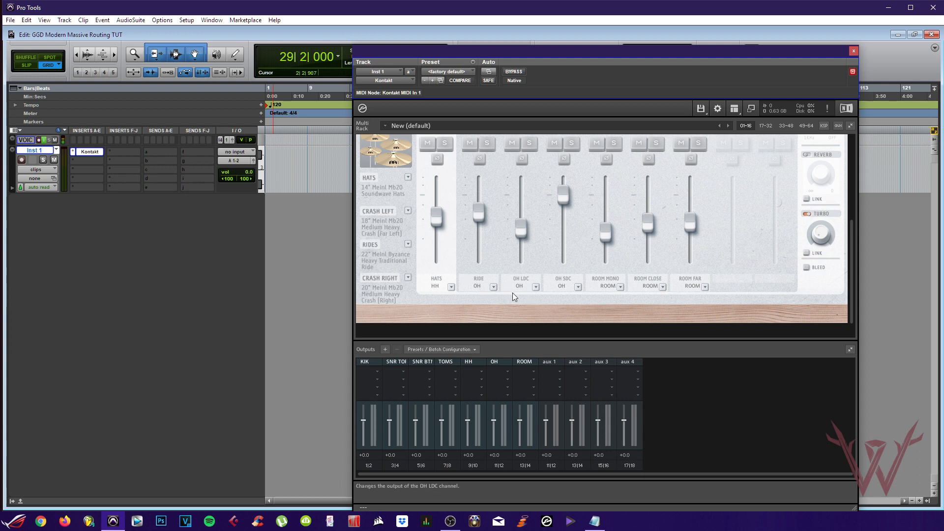
scroll(507, 302, up, 2)
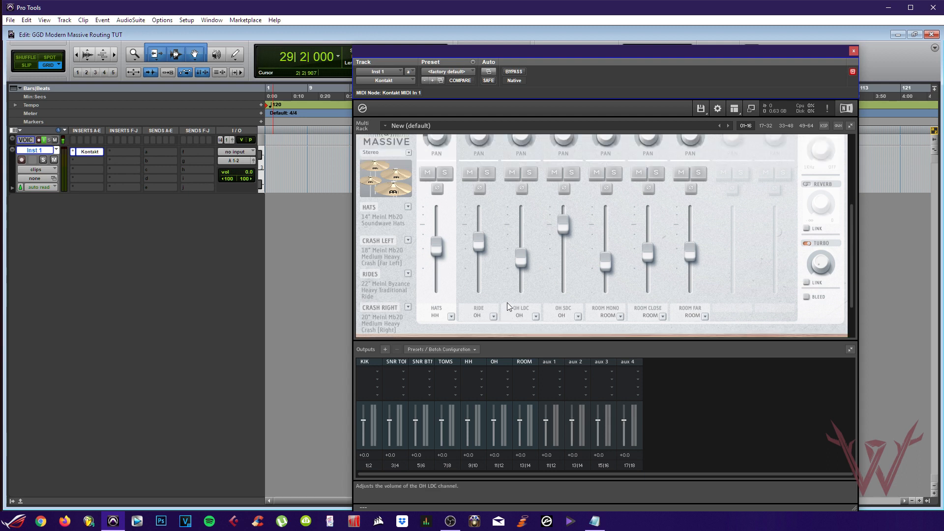
scroll(509, 303, down, 1)
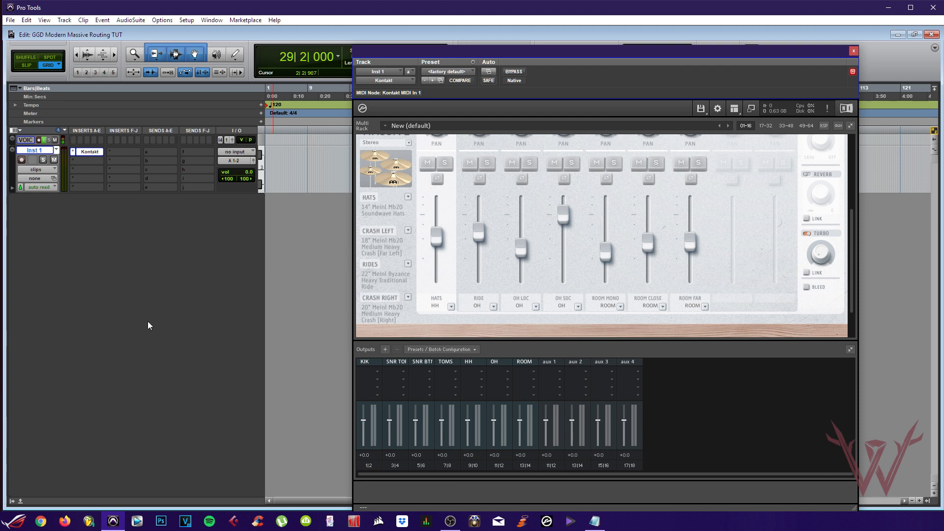
Create one stereo instrument track, Inst 2
key(ctrl+shift+n)
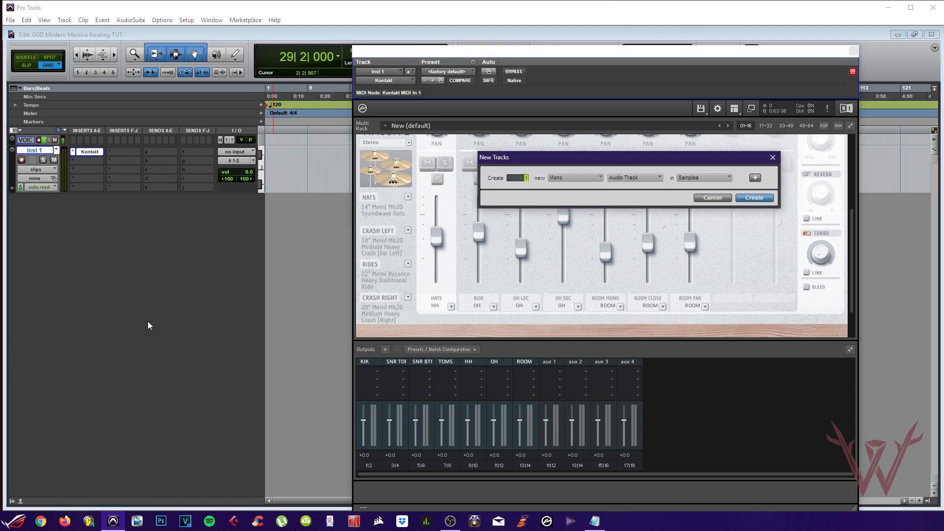
click(590, 178)
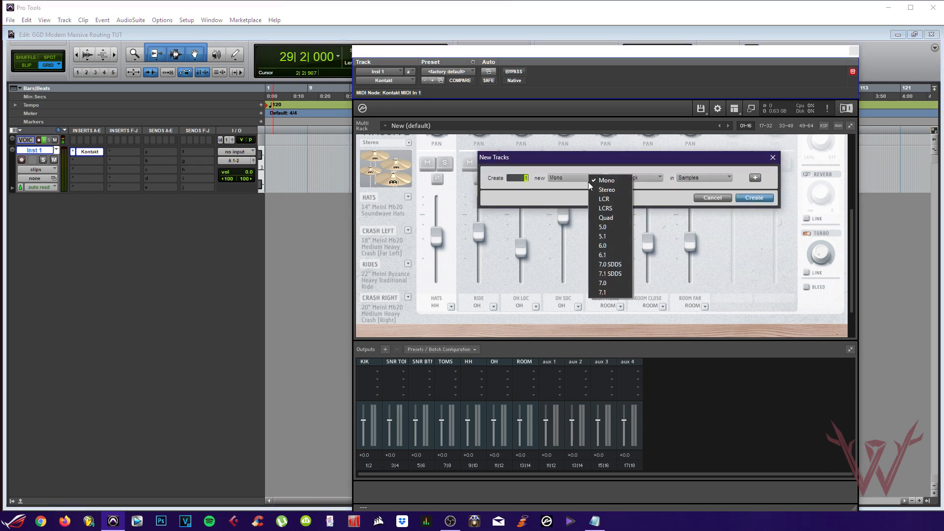
click(597, 190)
click(638, 180)
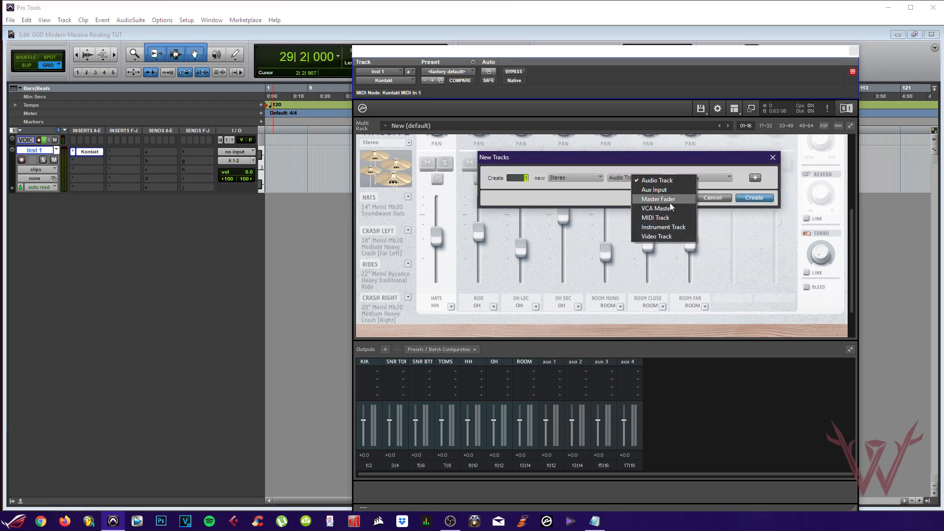
click(686, 228)
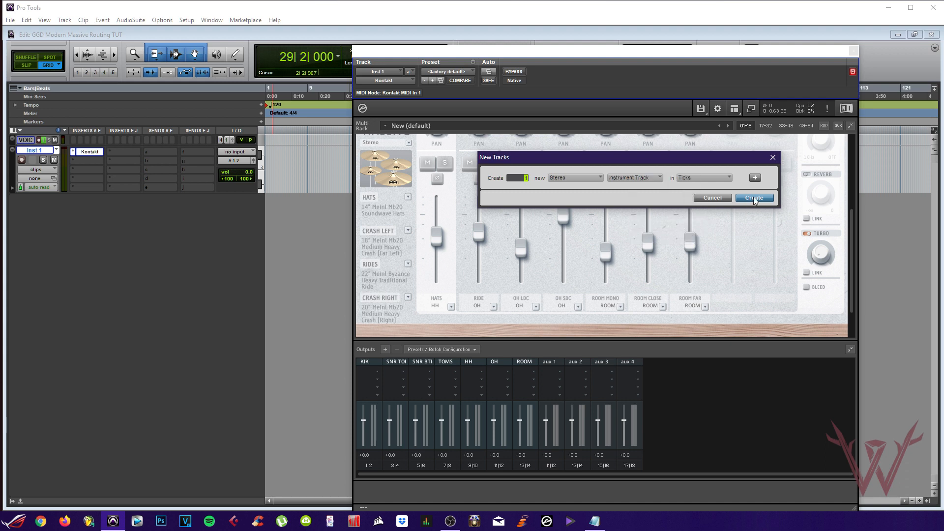
click(751, 198)
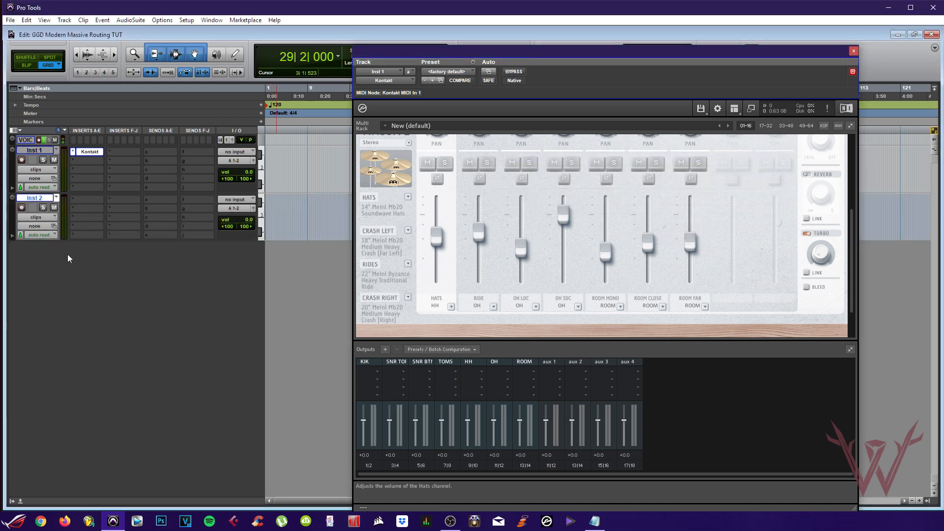
Create 5 more stereo instrument tracks, Inst 3 through Inst 7
key(ctrl+shift+n)
text(5)
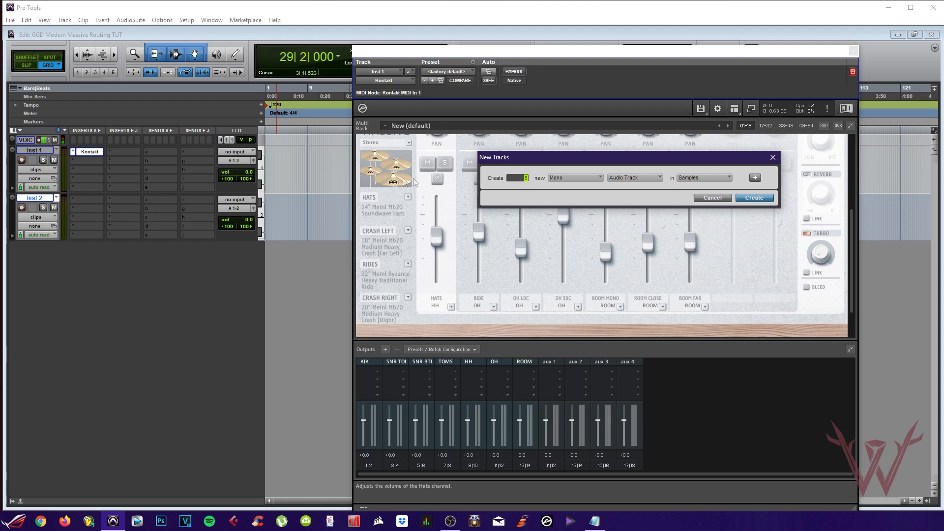
click(587, 178)
click(607, 193)
key(Return)
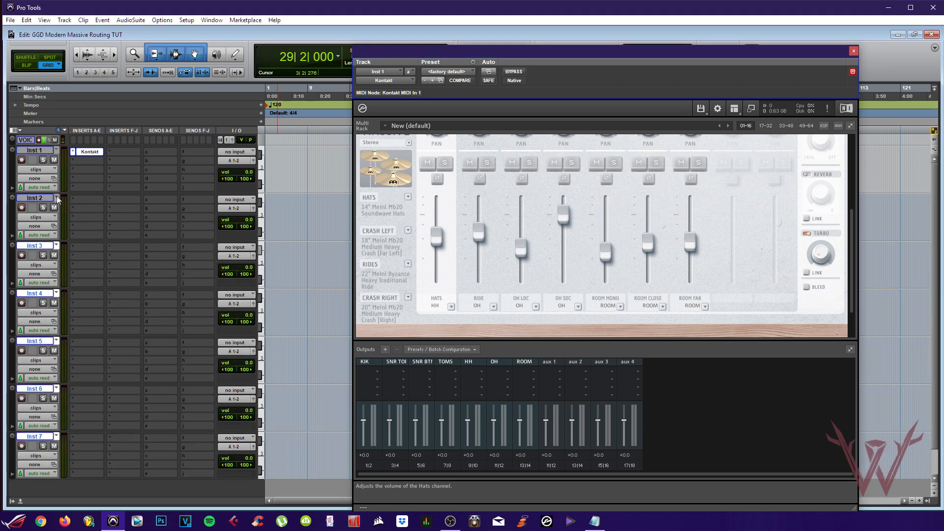
Rename the first three instrument tracks KICK, SNR TOP and SNR BTM
double_click(43, 153)
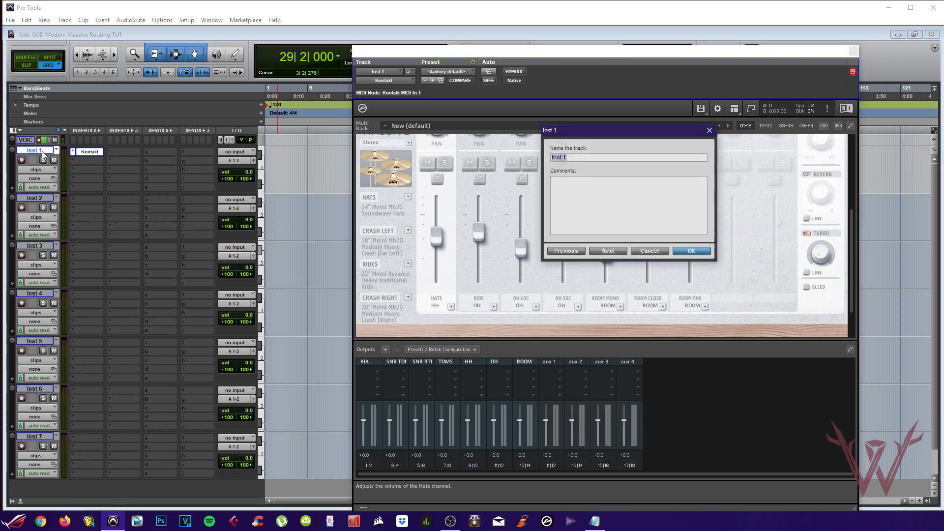
key(Return)
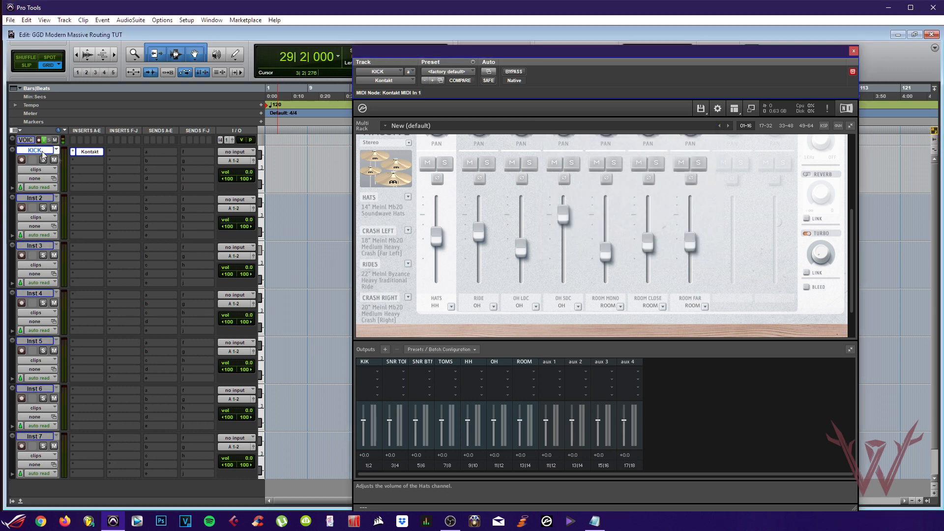
double_click(38, 199)
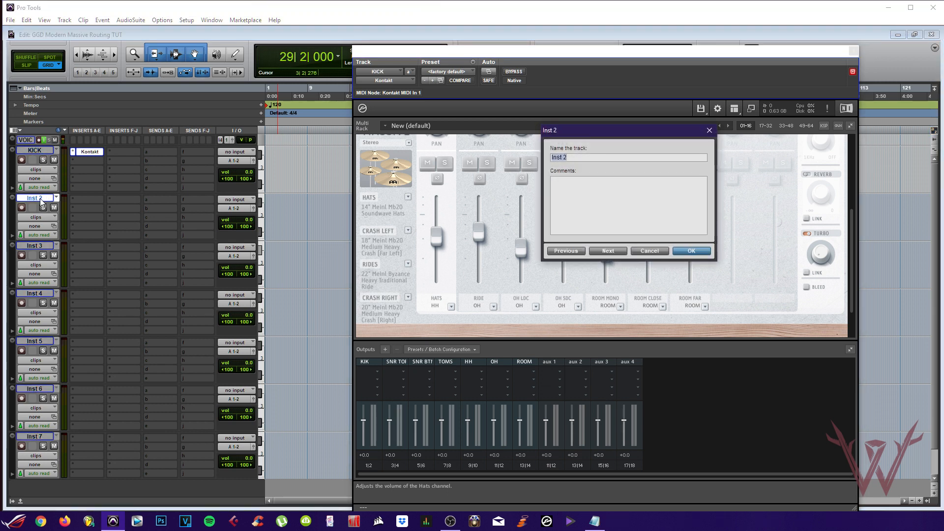
text(SNR TOP)
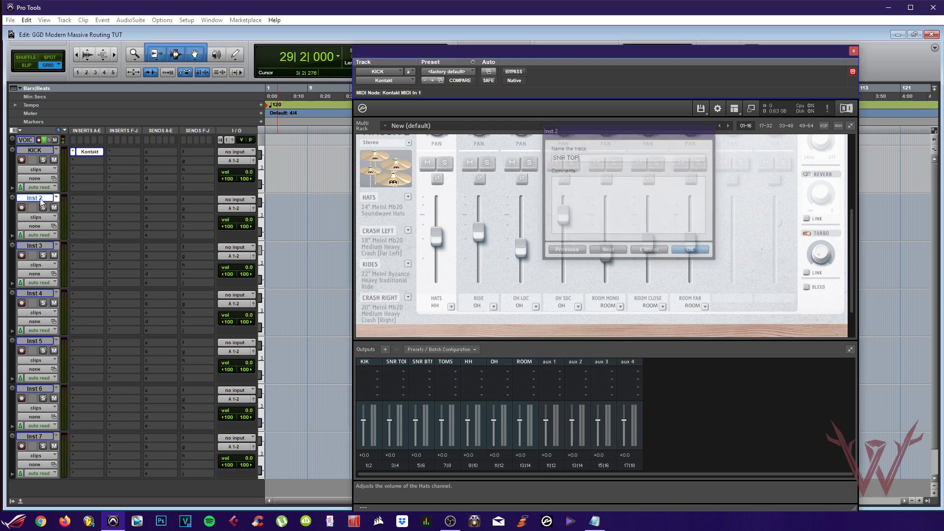
key(Return)
double_click(39, 246)
text(SNR)
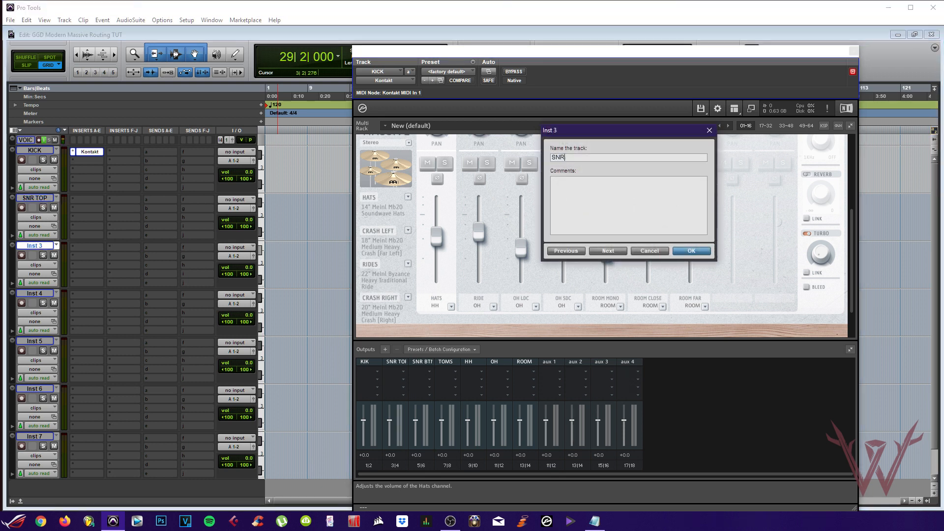
text( BTM)
key(Return)
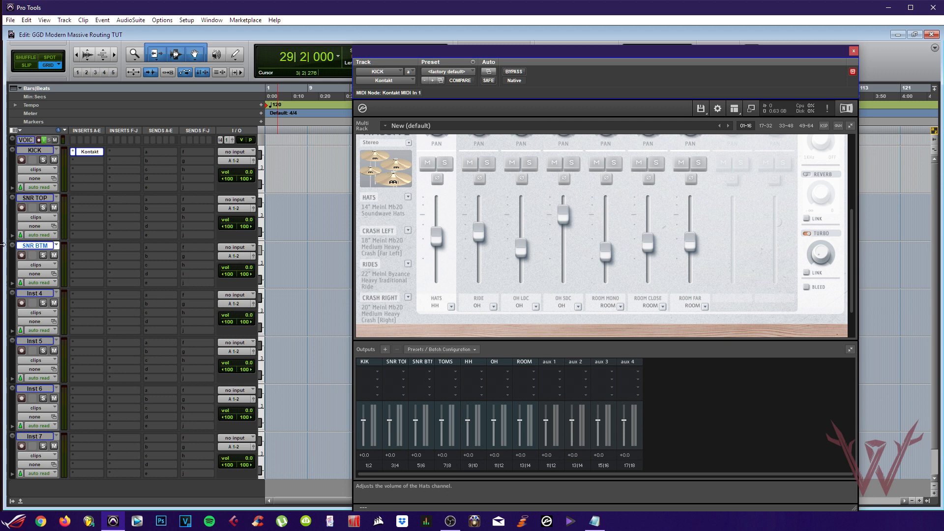
Rename the remaining four tracks TOMS, HH, OH and ROOMS
double_click(36, 293)
text(TOMS)
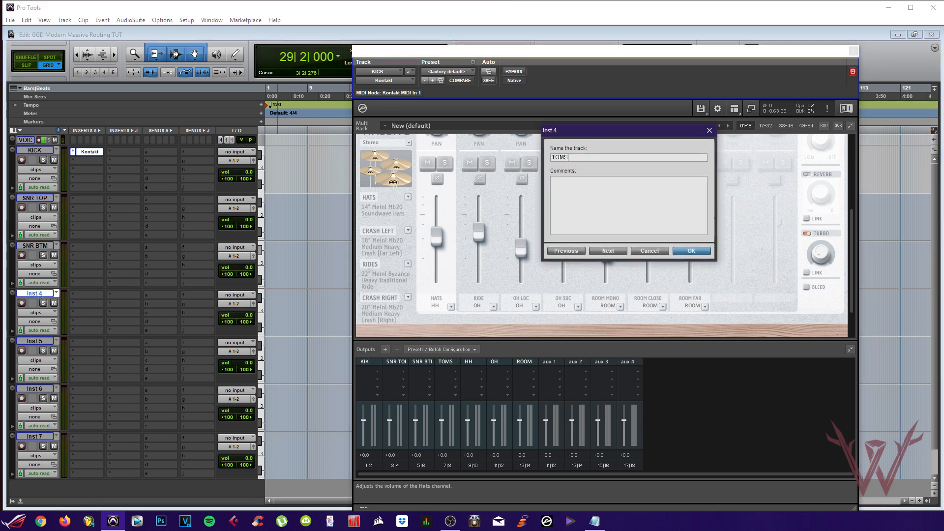
key(Return)
double_click(35, 340)
text(HH)
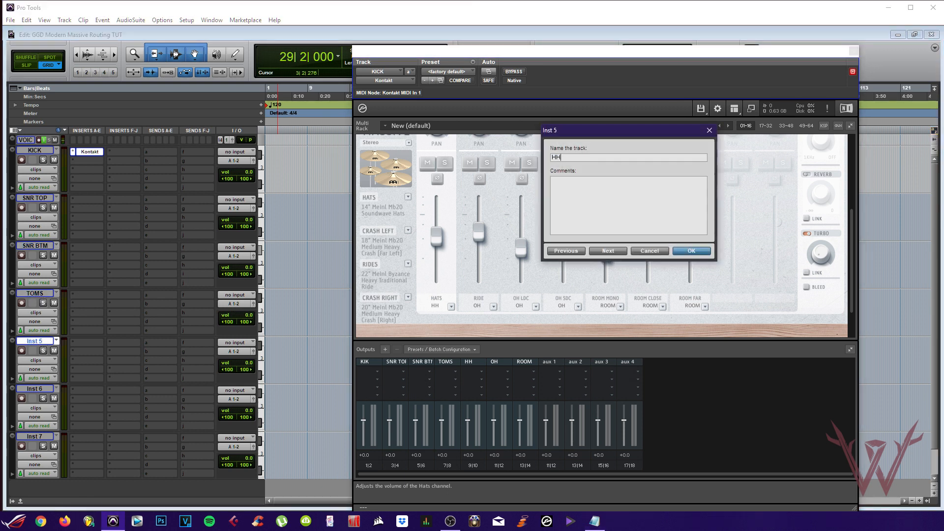
key(Return)
double_click(35, 388)
text(OH)
key(Return)
double_click(35, 436)
text(R)
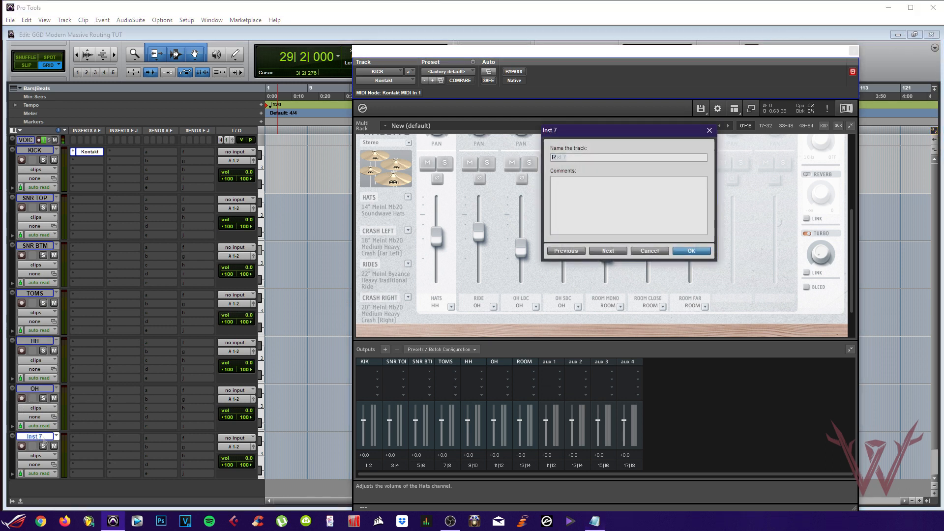
text(OOMS)
key(Return)
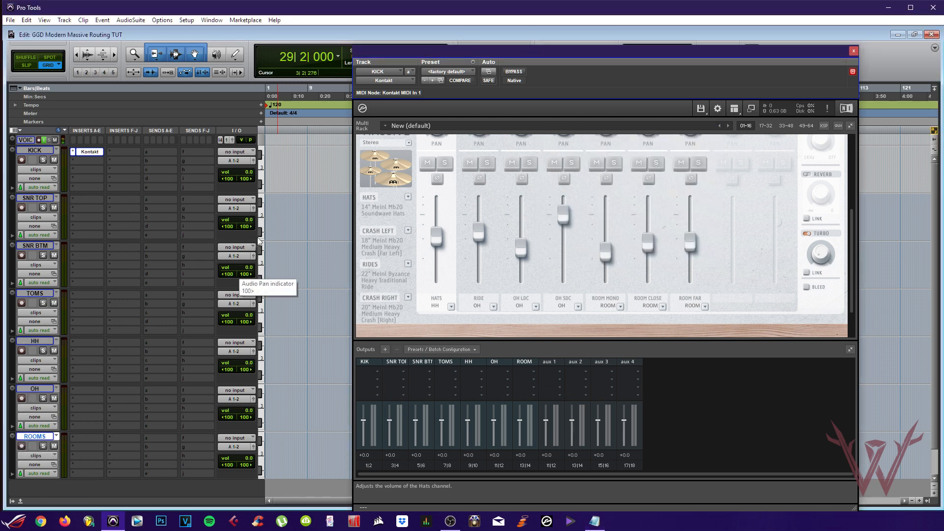
Set the SNR TOP and SNR BTM track inputs to Kontakt's SNR TOP and SNR BTM outputs
click(231, 198)
mouse_move(262, 237)
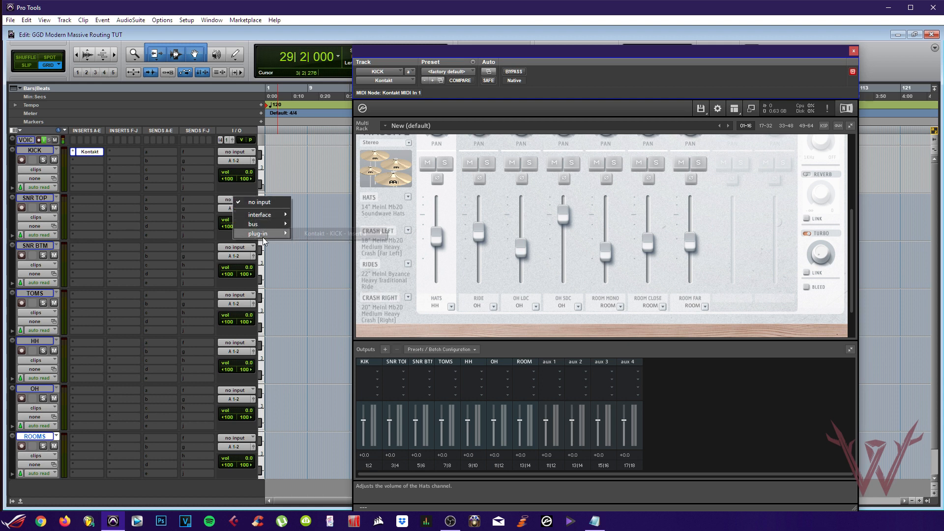
mouse_move(302, 234)
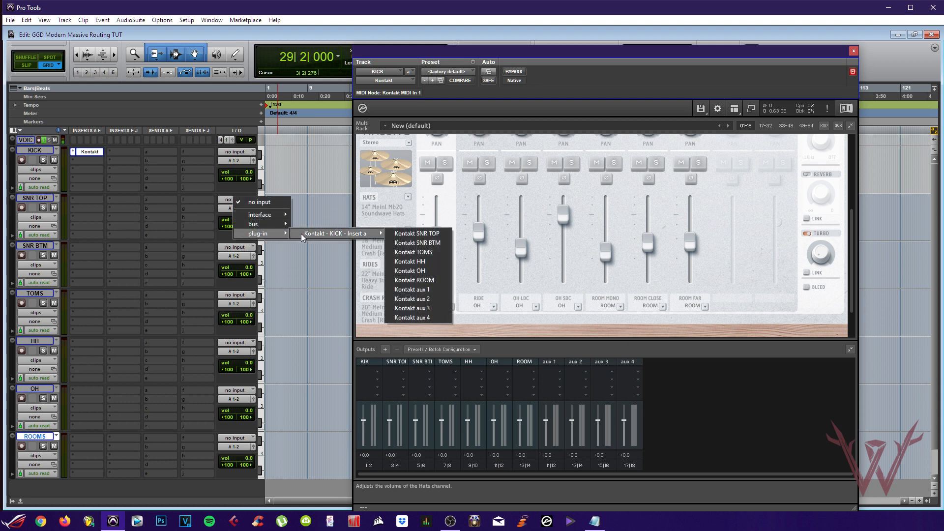
click(431, 235)
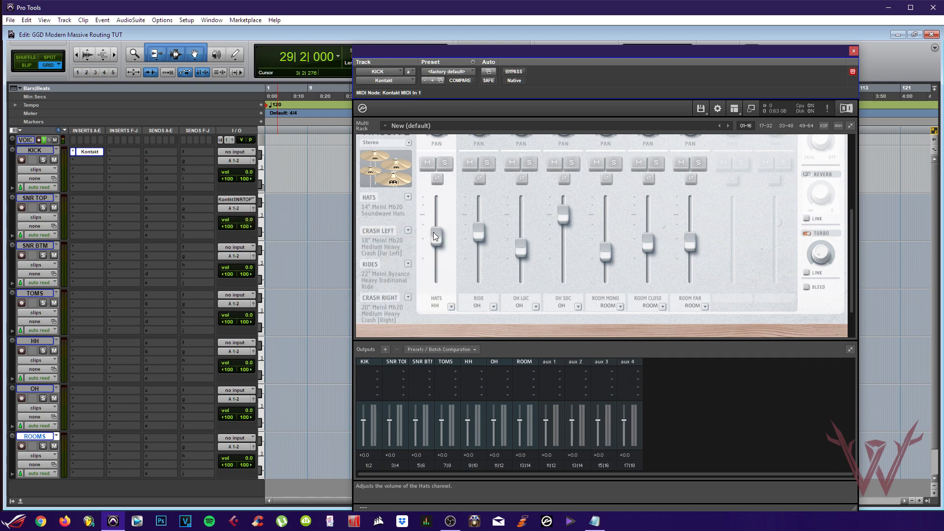
click(229, 247)
mouse_move(267, 284)
mouse_move(332, 282)
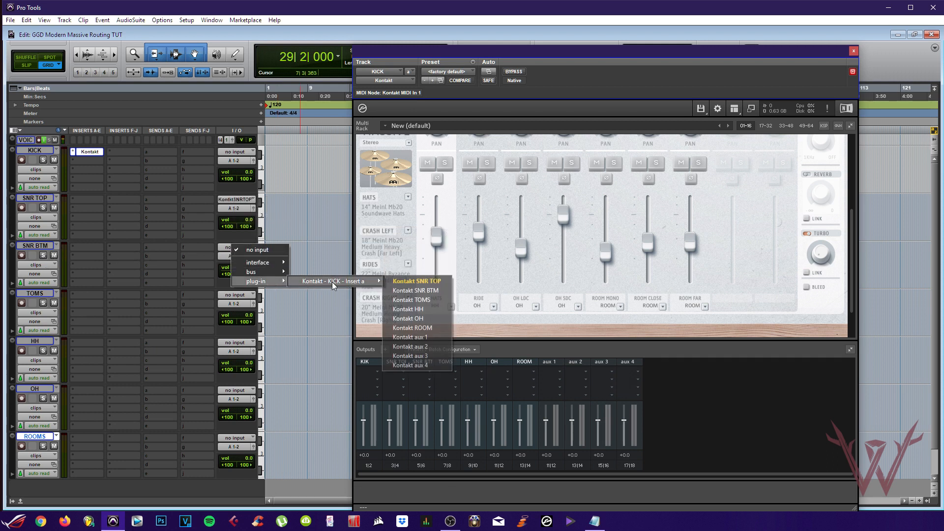
click(415, 290)
Set the TOMS and HH track inputs to Kontakt's TOMS and HH outputs
click(229, 295)
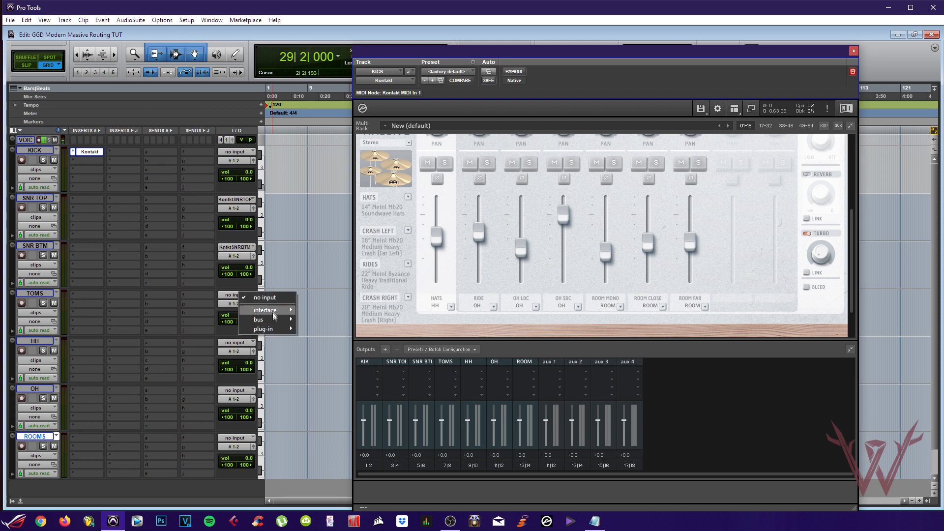
mouse_move(273, 328)
mouse_move(332, 329)
click(408, 348)
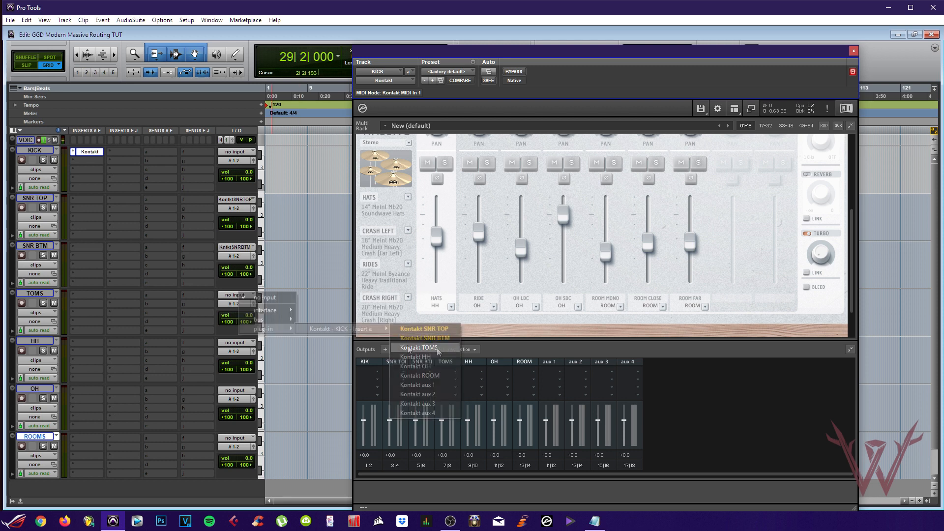
click(231, 343)
mouse_move(281, 382)
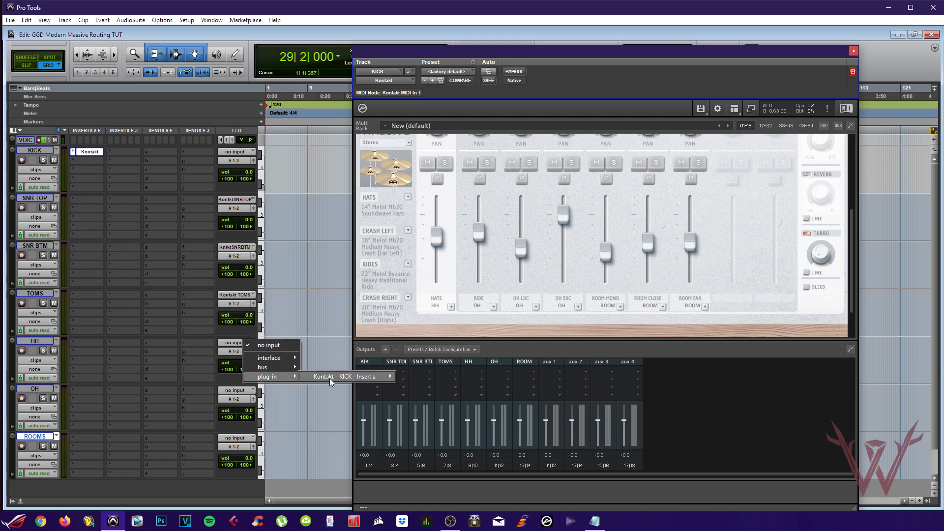
mouse_move(332, 377)
click(411, 404)
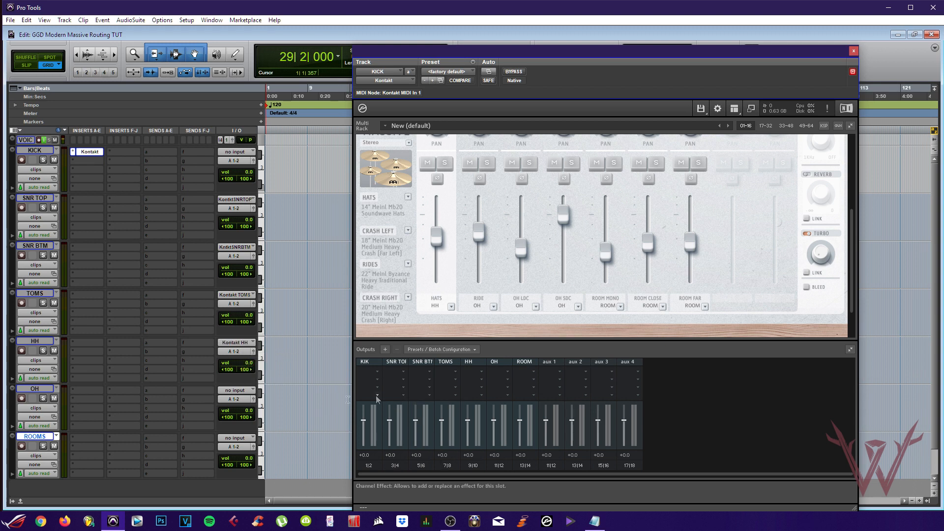
Set the OH and ROOMS track inputs to the Kontakt OH and Kontakt ROOM outputs
click(234, 393)
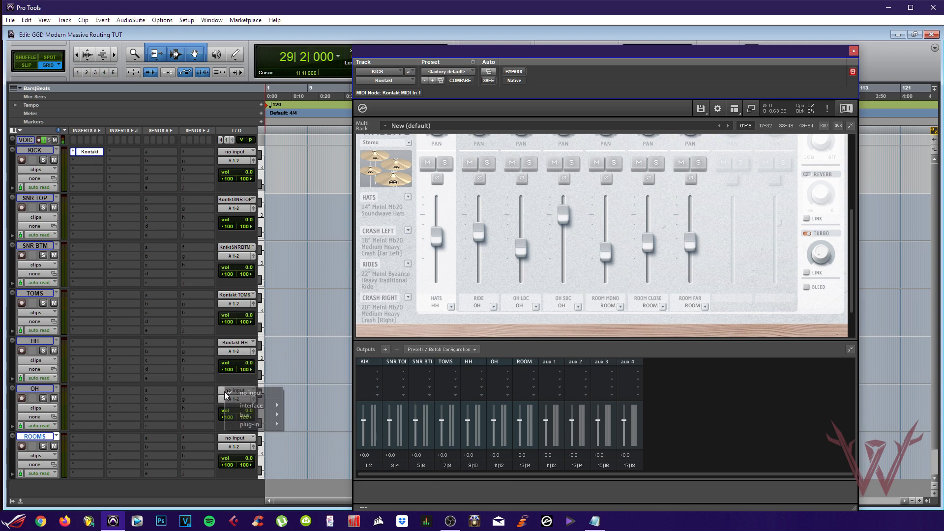
mouse_move(243, 408)
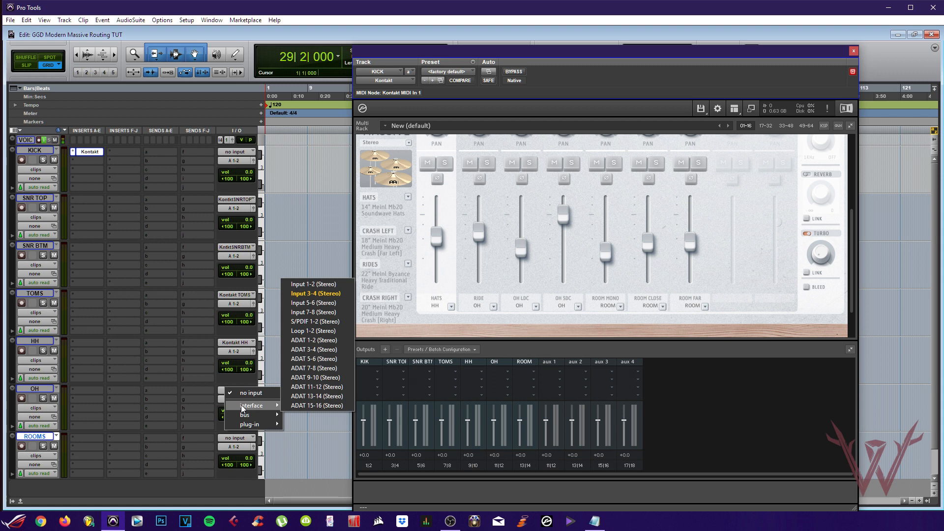
mouse_move(262, 423)
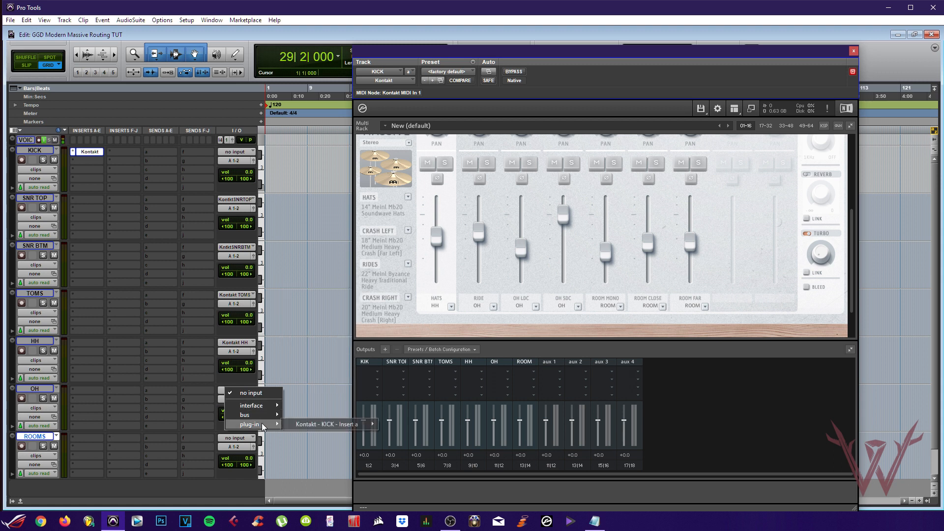
mouse_move(311, 425)
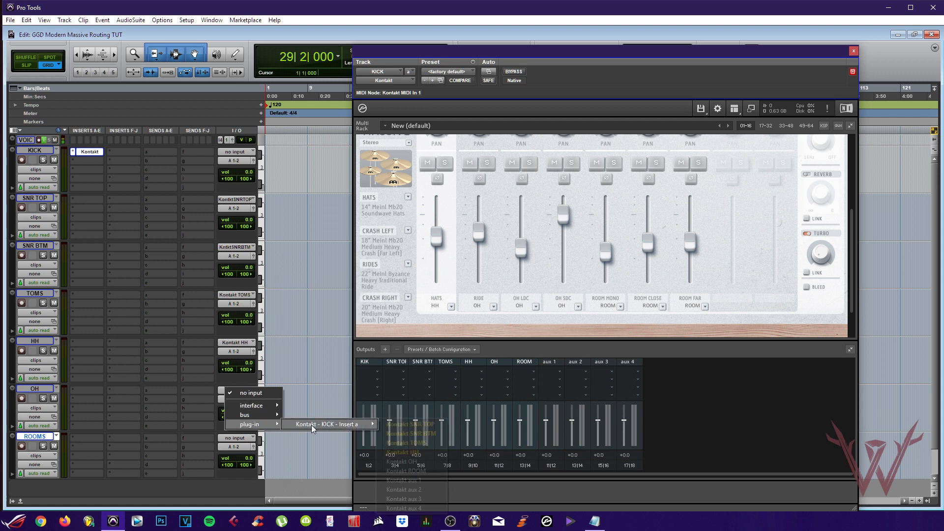
click(415, 460)
mouse_move(278, 470)
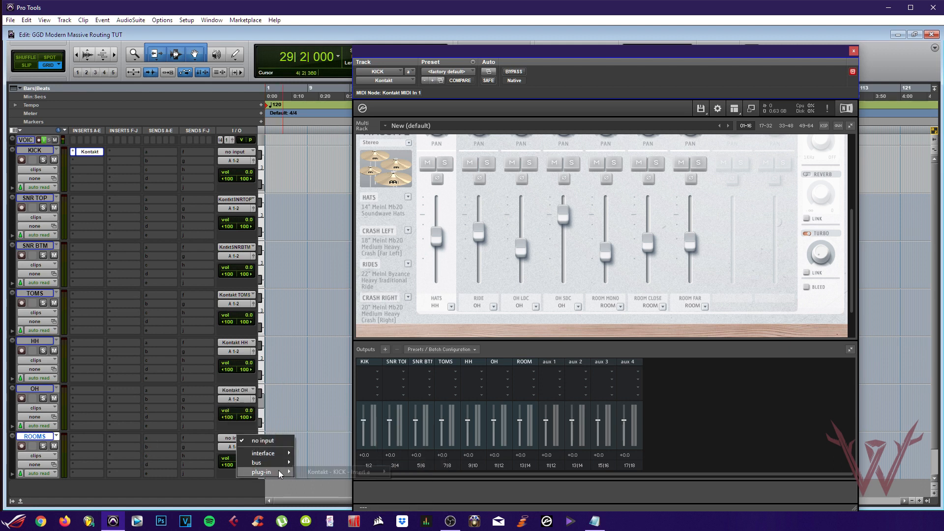
mouse_move(344, 472)
click(423, 435)
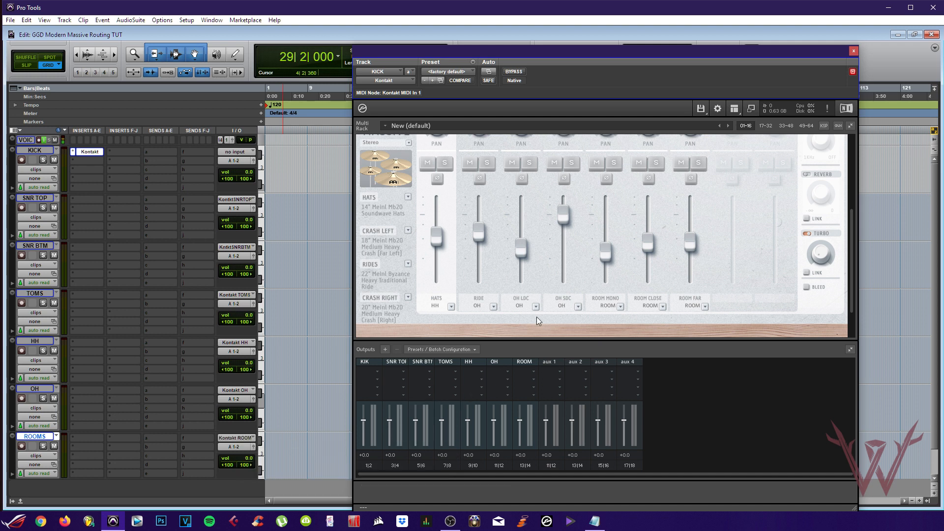
Show the FULL KIT view of the GGD drum kit in Kontakt
scroll(590, 310, up, 3)
scroll(745, 296, up, 3)
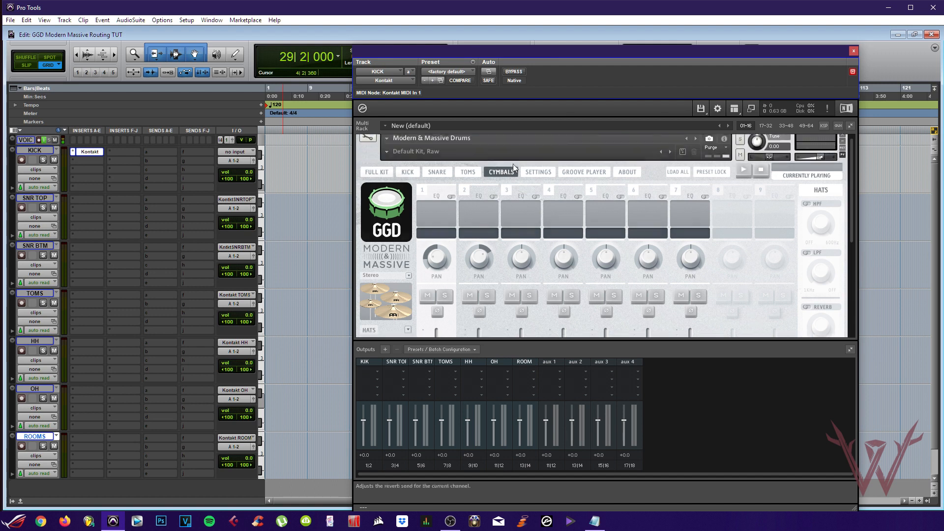
click(389, 178)
scroll(647, 249, down, 1)
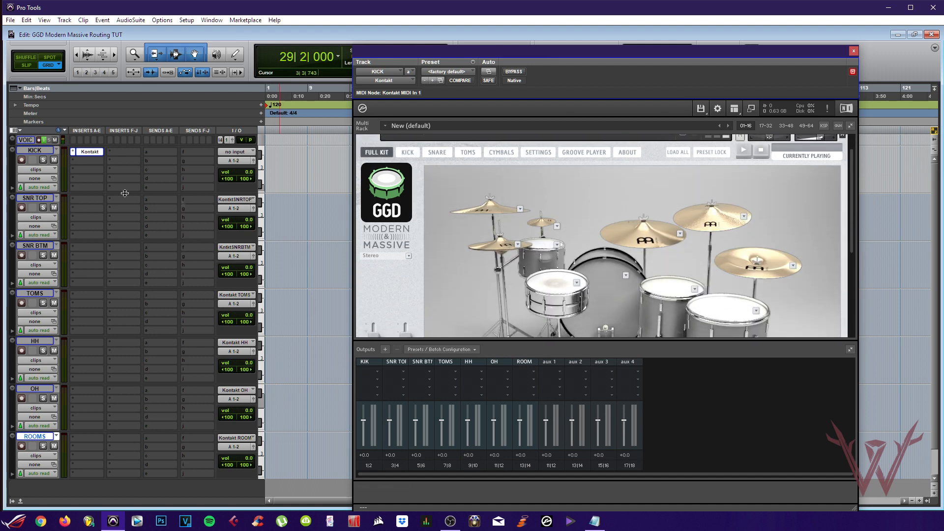
Audition the snare with SNR TOP, then ROOMS, then OH soloed individually
click(43, 207)
click(553, 286)
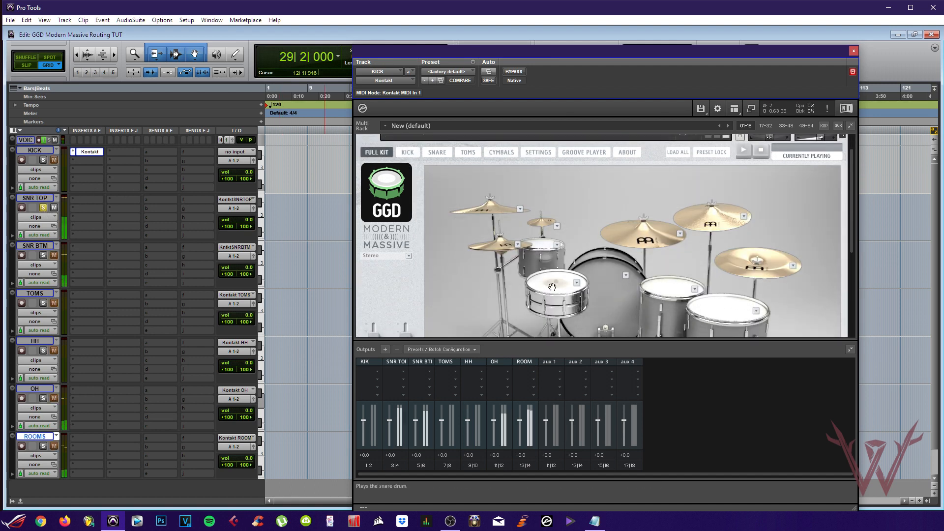
click(44, 207)
click(42, 446)
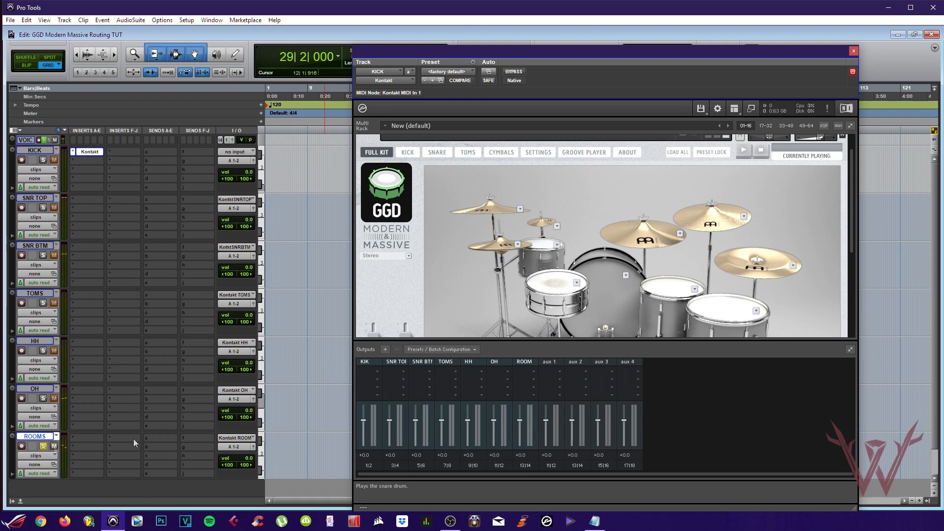
click(539, 297)
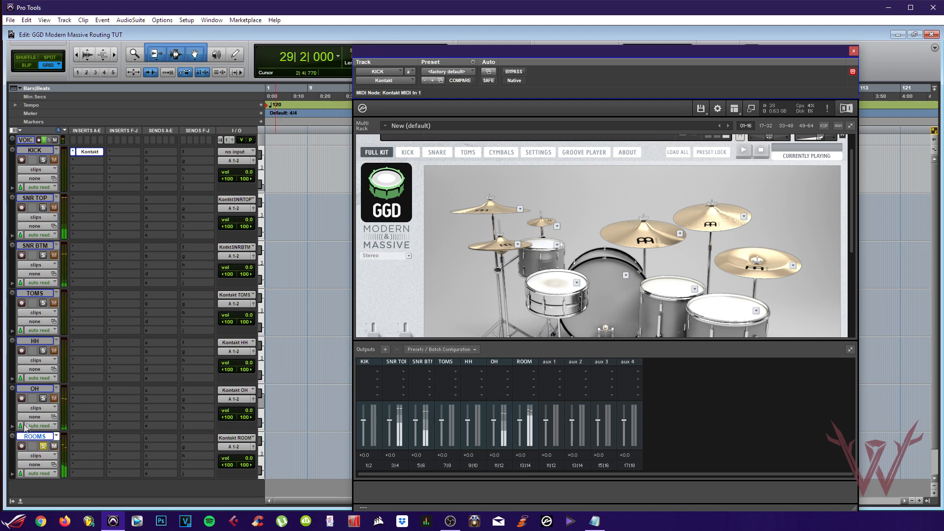
click(43, 446)
click(43, 399)
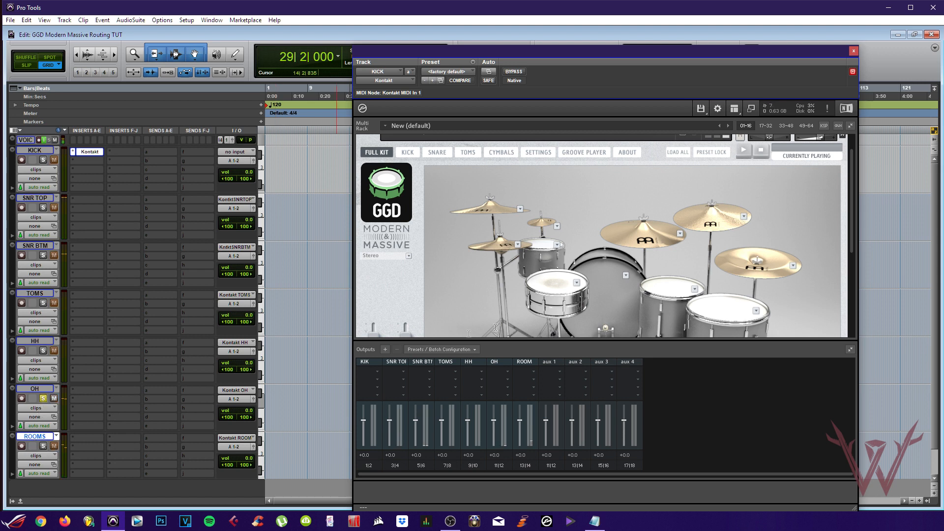
click(561, 284)
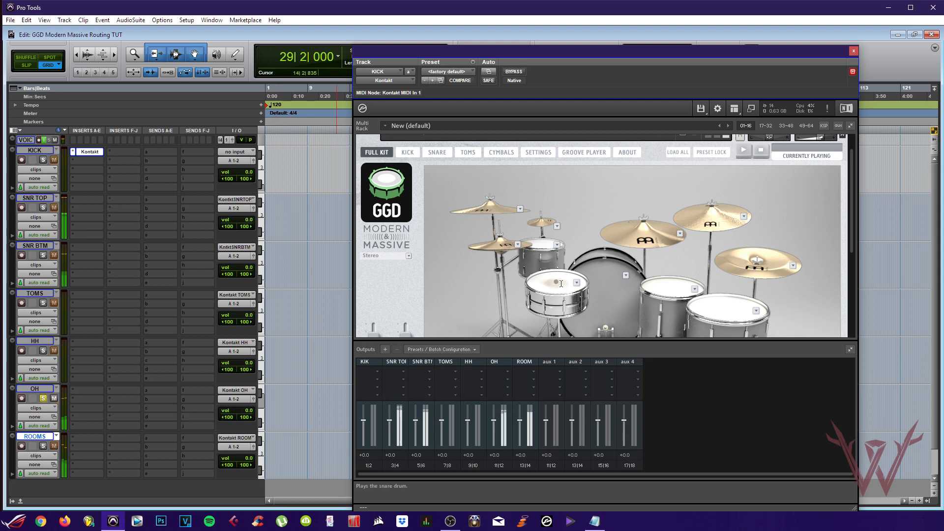
click(43, 398)
Audition the snare with SNR TOP and ROOMS soloed together, then the kick on KICK
click(44, 208)
click(43, 446)
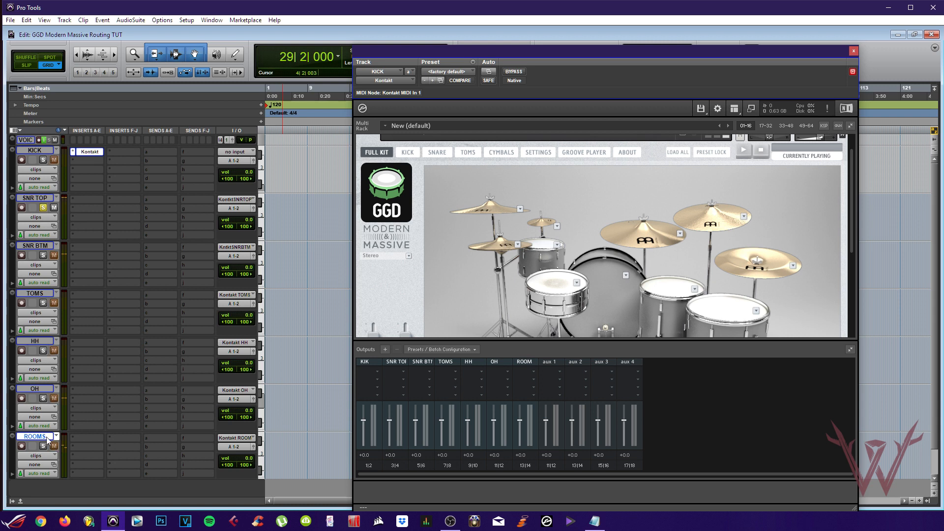
click(551, 286)
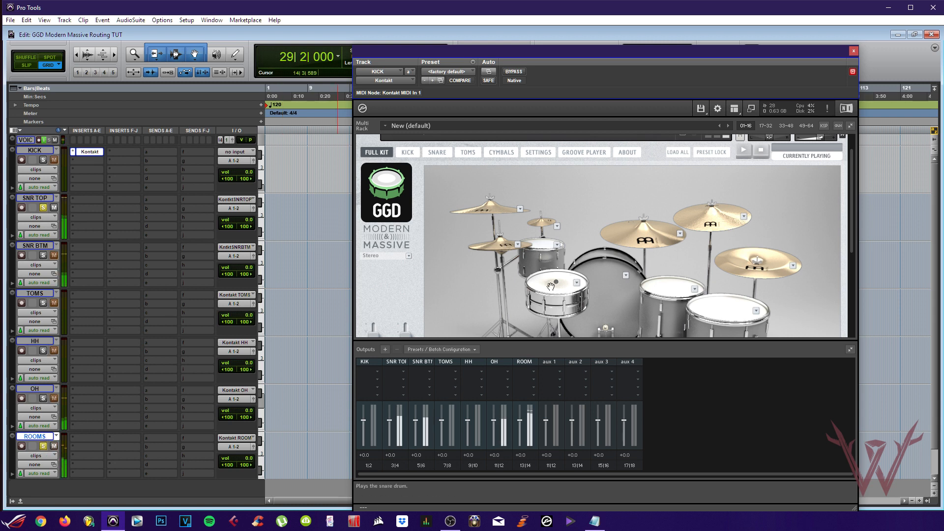
click(43, 446)
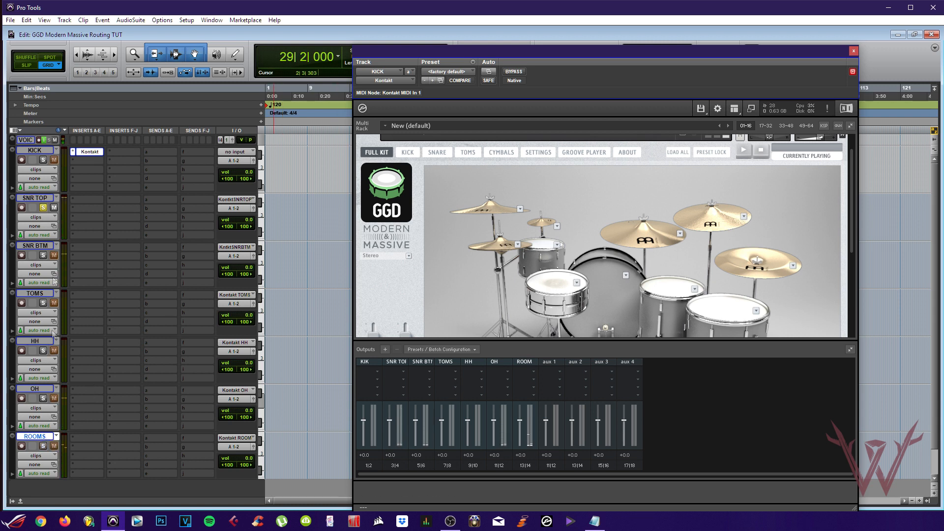
click(43, 208)
click(43, 160)
click(617, 291)
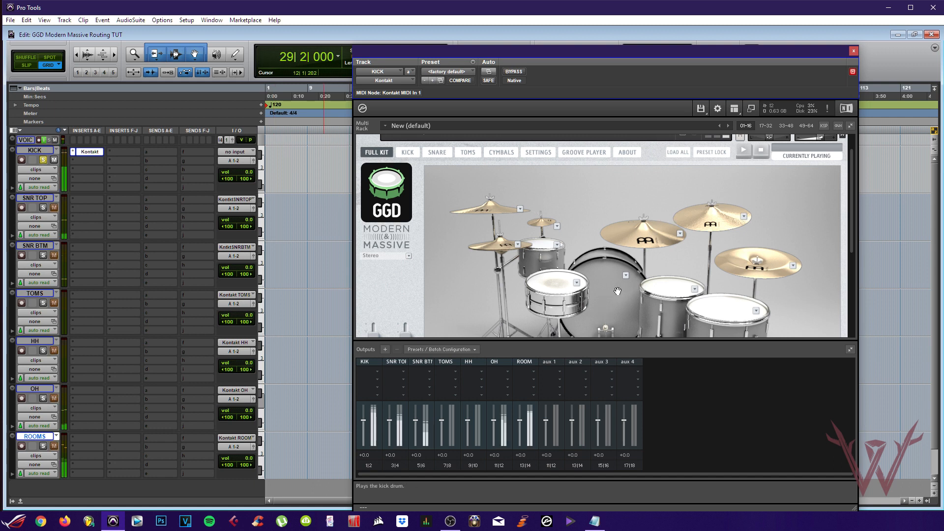
click(43, 160)
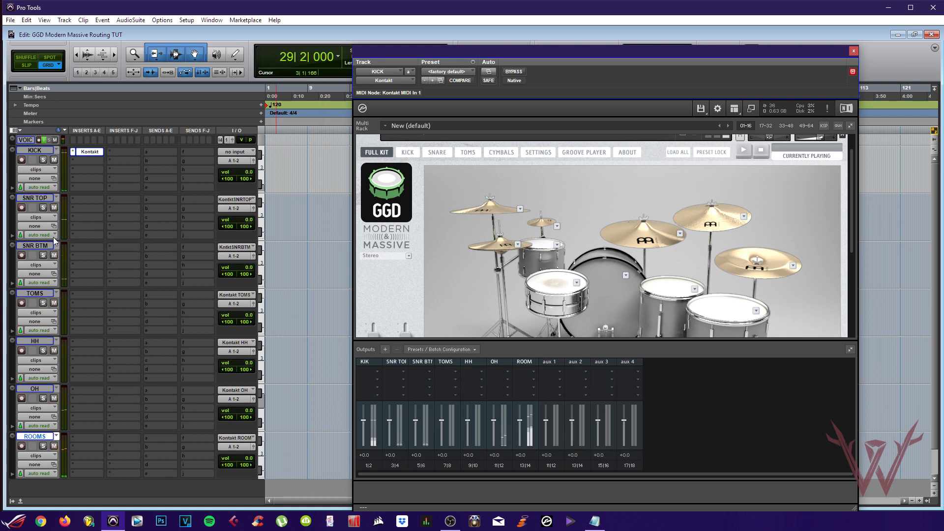
Audition the high floor, low floor and rack toms with TOMS and ROOMS soloed
click(43, 302)
click(676, 297)
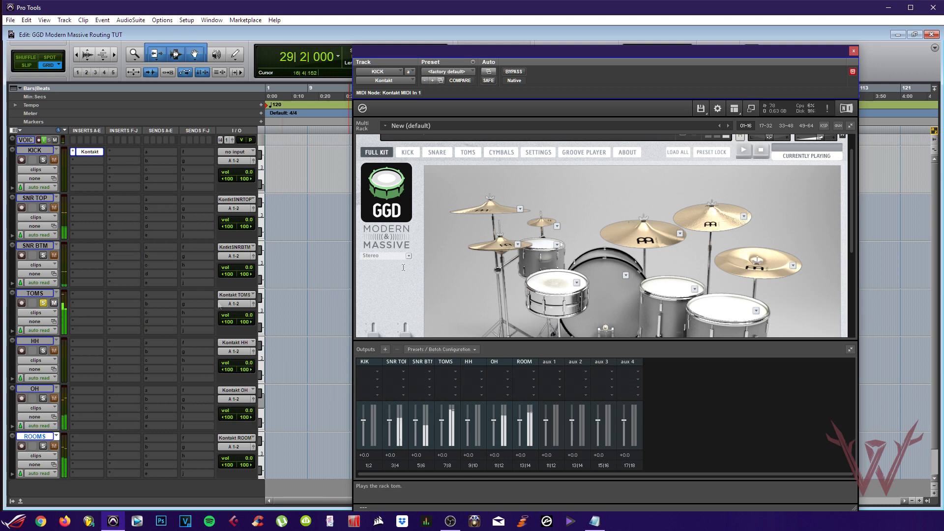
click(43, 445)
click(715, 312)
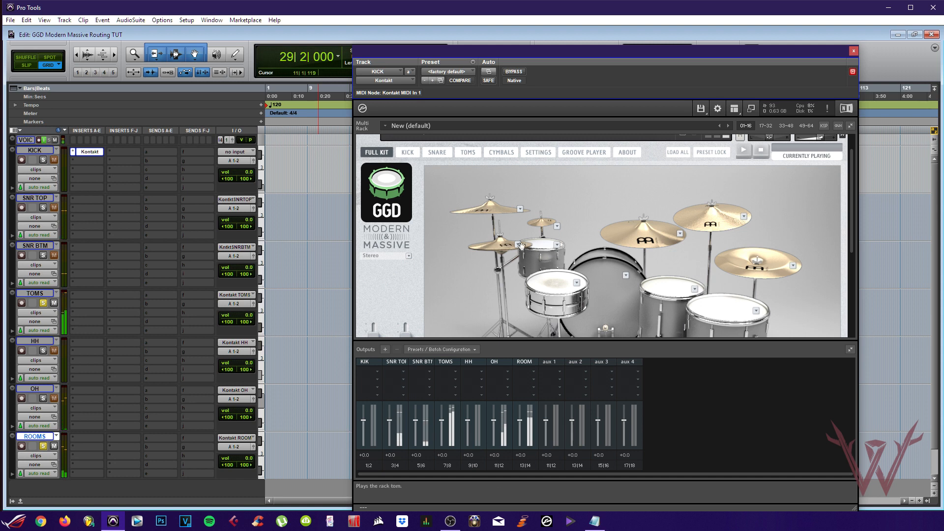
click(543, 254)
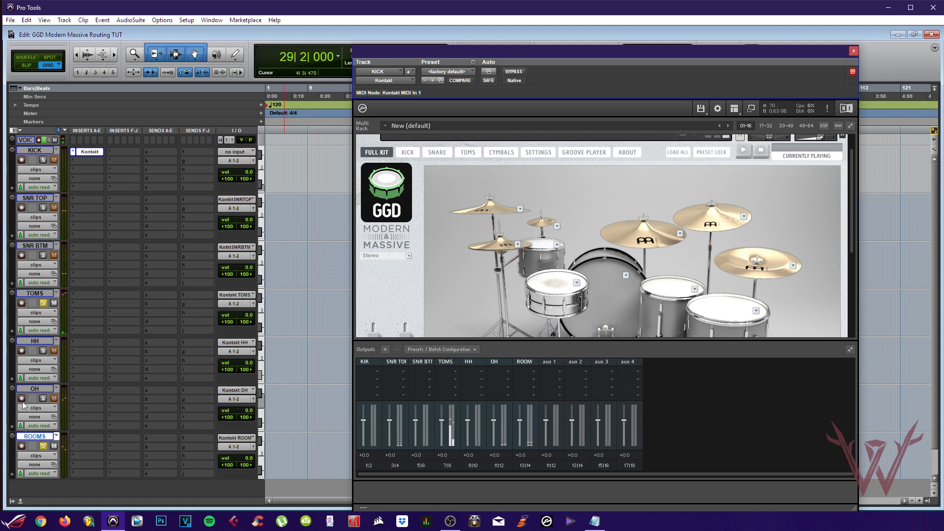
click(44, 303)
Audition the hi-hat on HH, the ride through OH and ROOMS, then tom and hi-hat
click(43, 350)
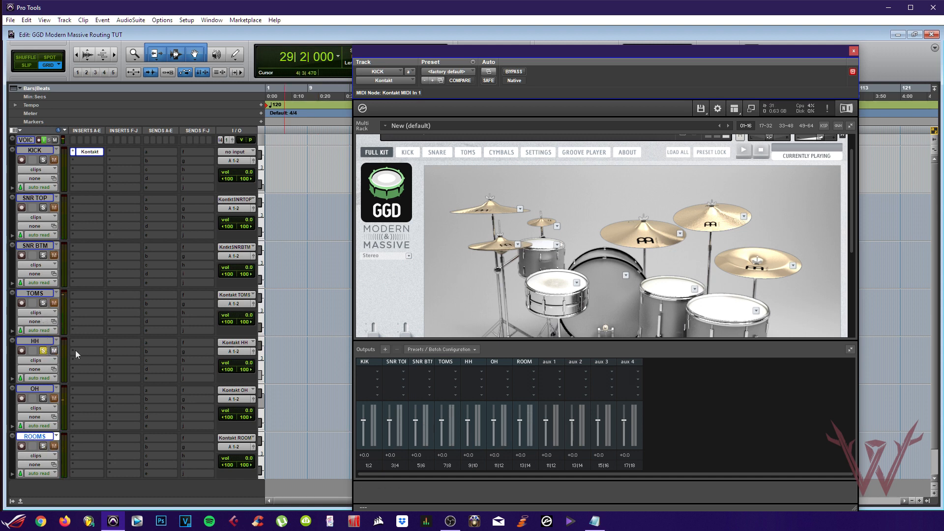
click(497, 245)
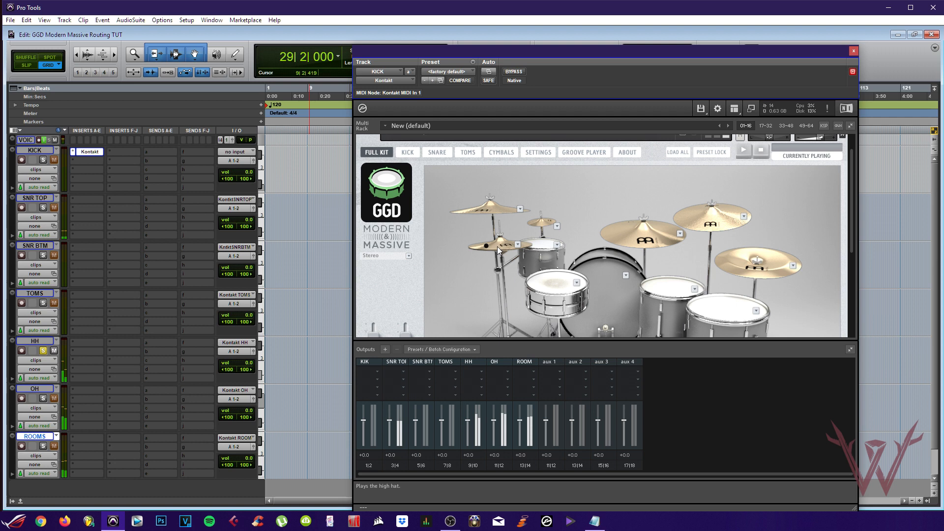
click(43, 351)
click(537, 226)
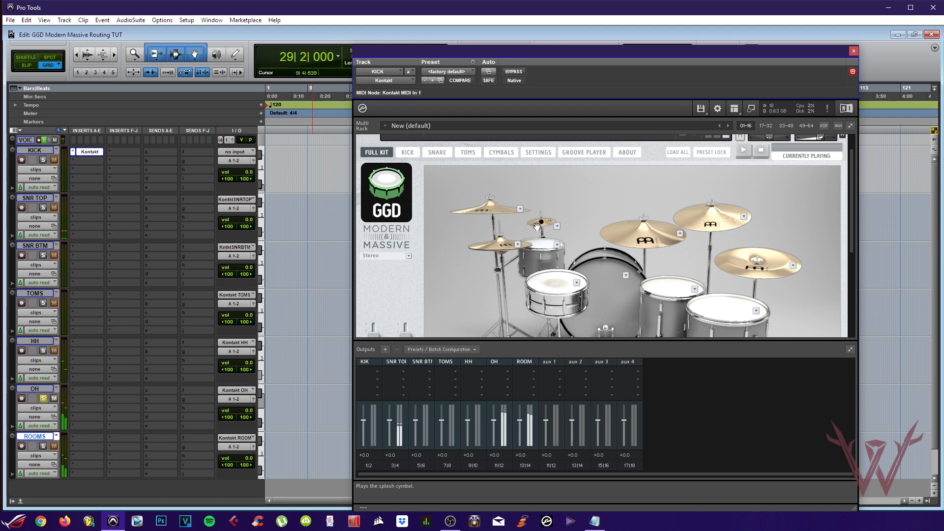
click(43, 446)
click(638, 228)
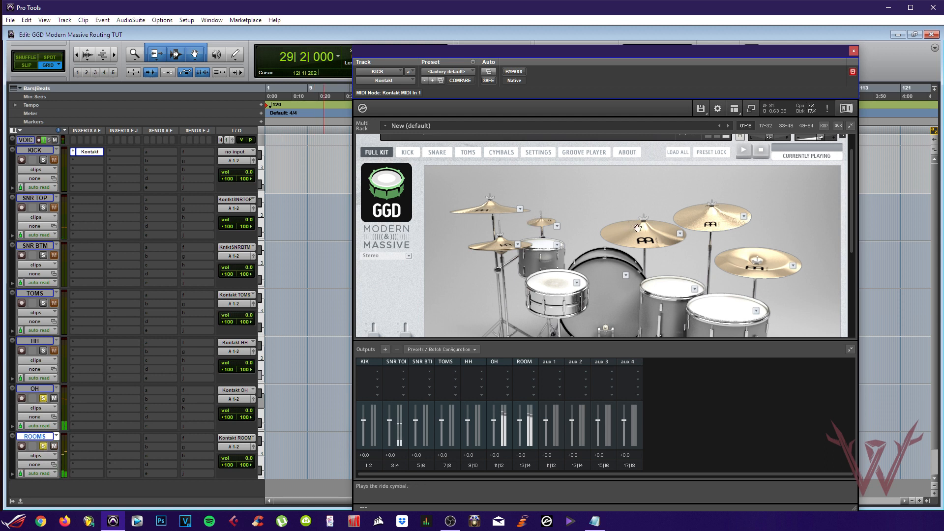
click(43, 398)
click(43, 207)
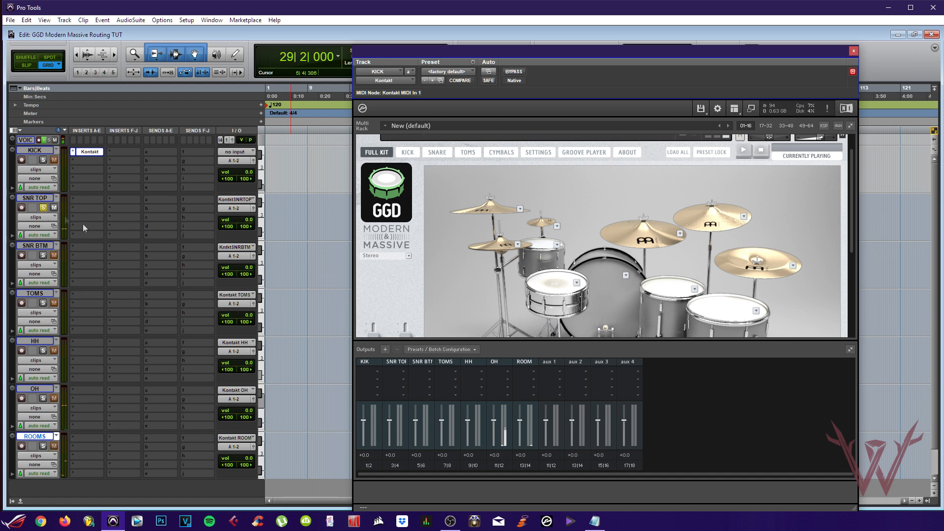
click(673, 292)
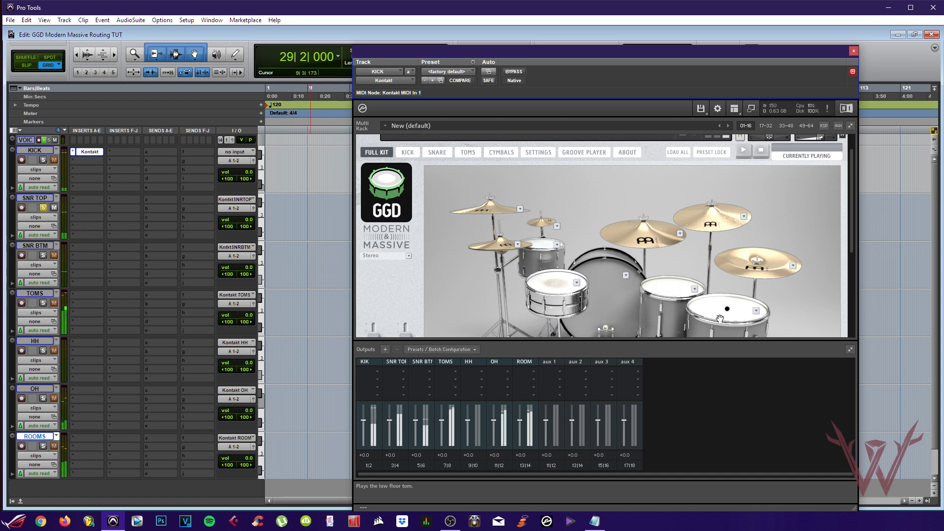
click(513, 243)
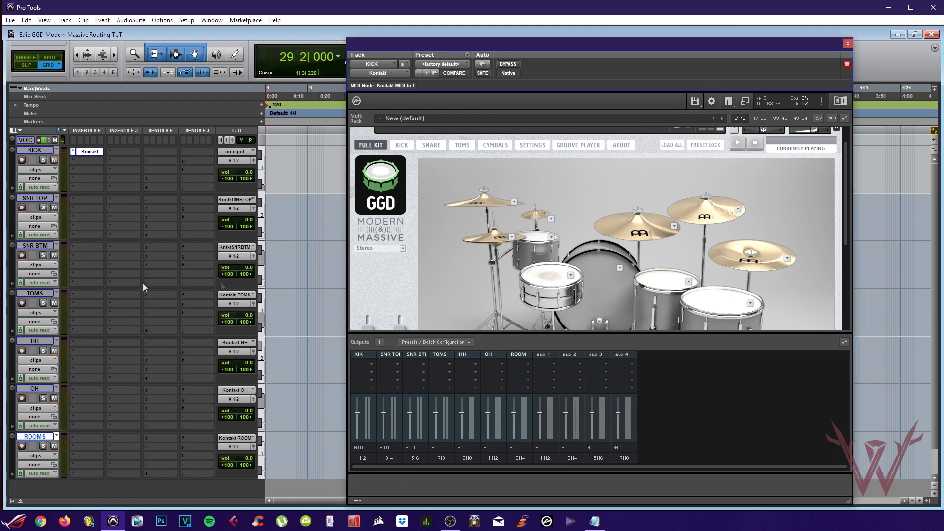
click(44, 255)
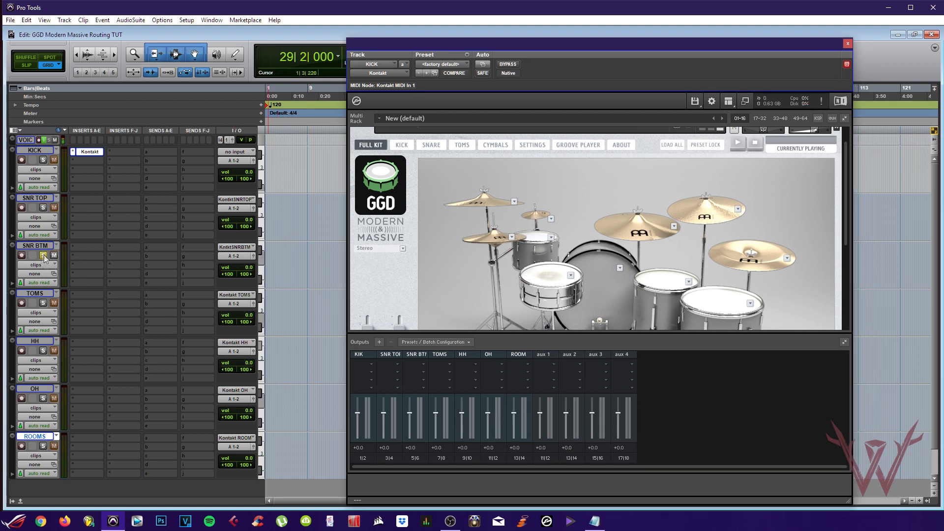
click(555, 284)
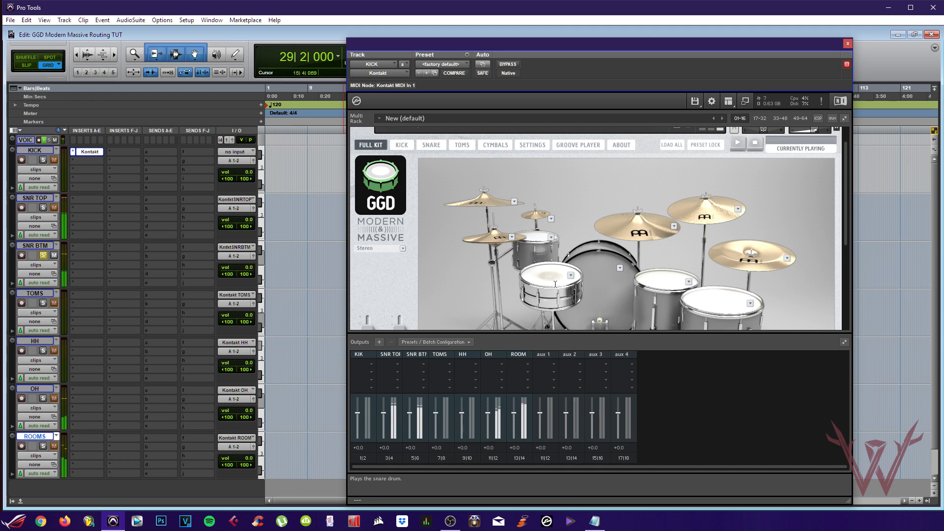
click(43, 257)
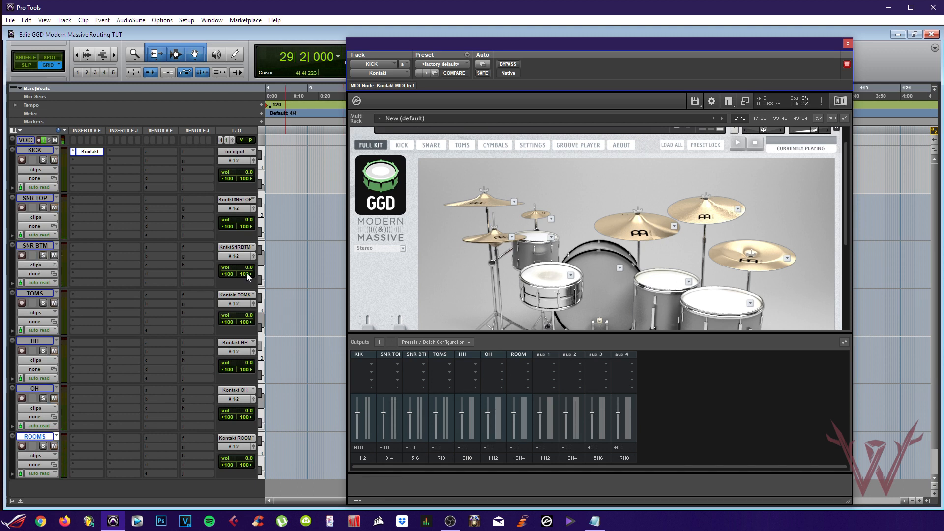